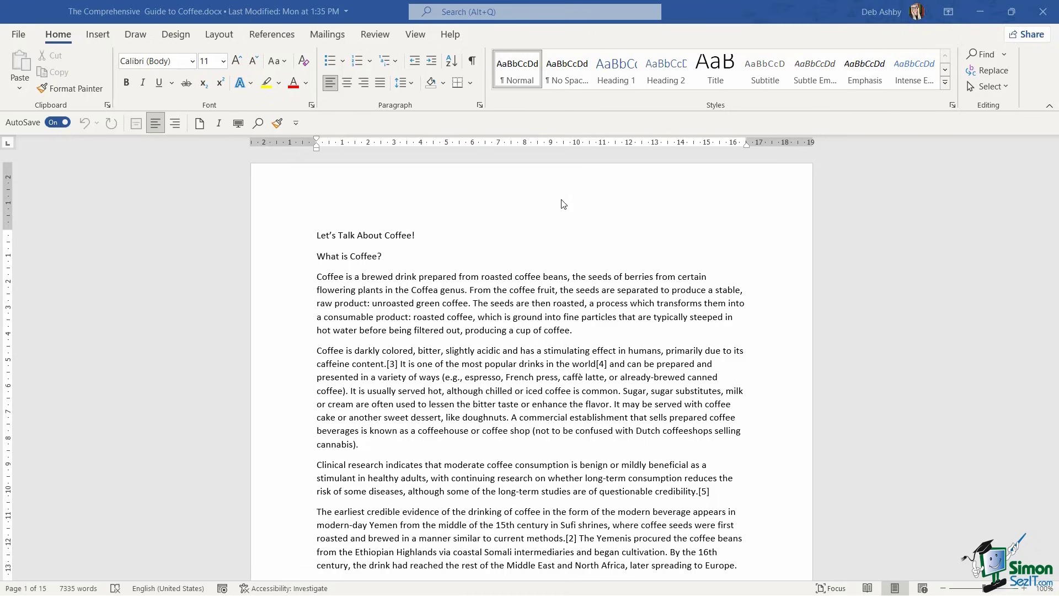
Open the Go To tab of Find and Replace with Page as the target, using Ctrl+G
{"action": "left_click", "coordinate": [450, 229]}
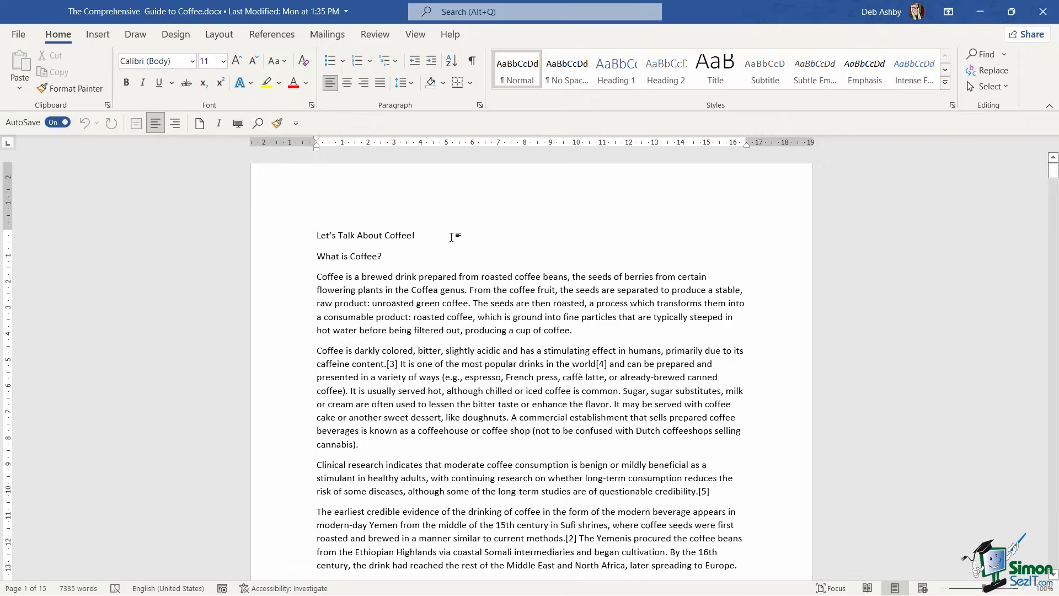
{"action": "key", "text": "ctrl+g"}
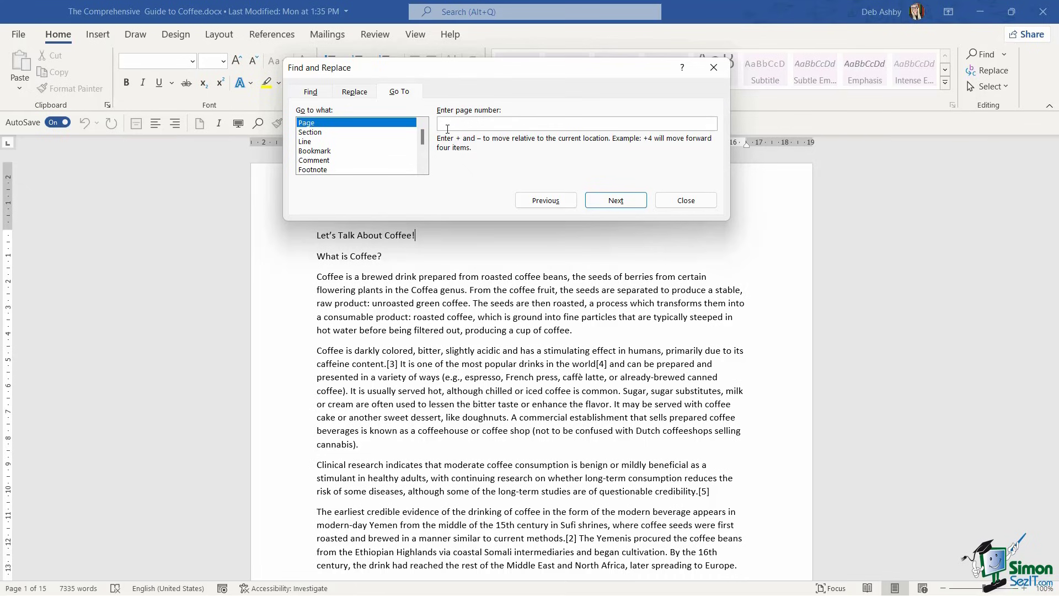
Go to page 13, the per-capita coffee consumption list, and close the Go To dialog
{"action": "type", "text": "13"}
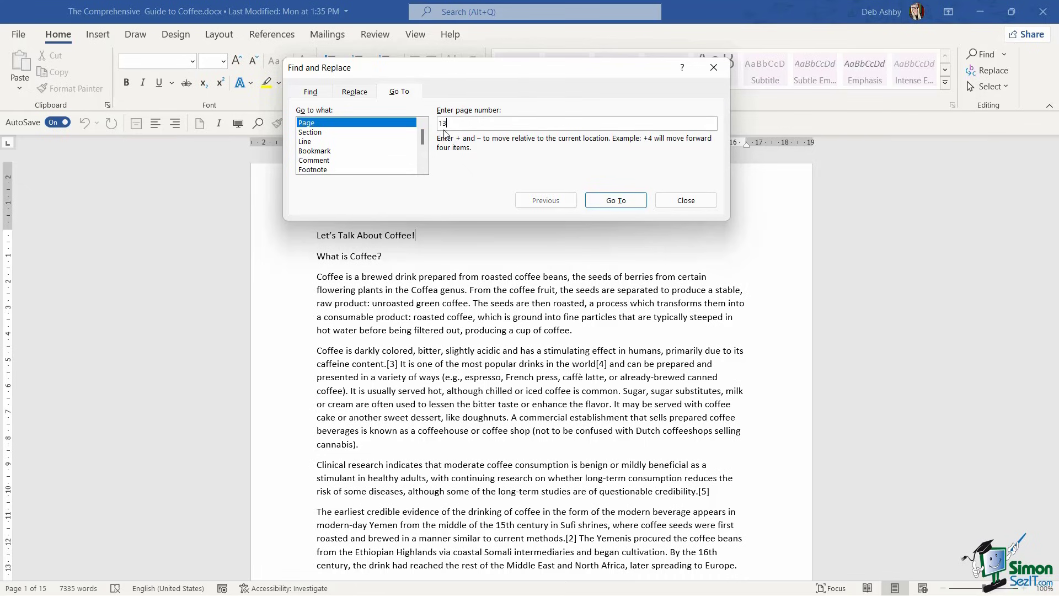
{"action": "left_click", "coordinate": [619, 204]}
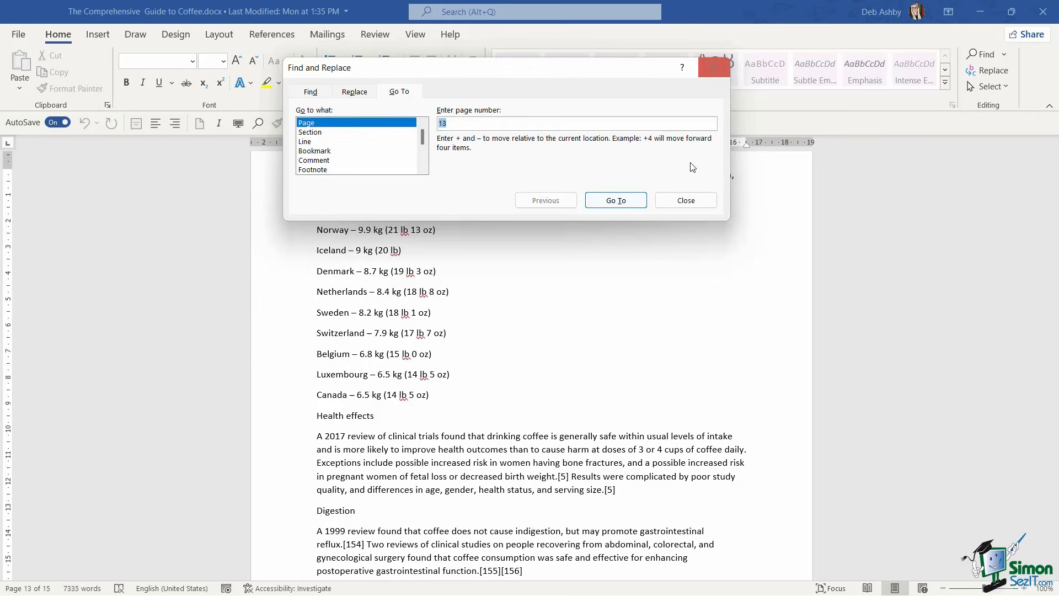
{"action": "left_click", "coordinate": [686, 201]}
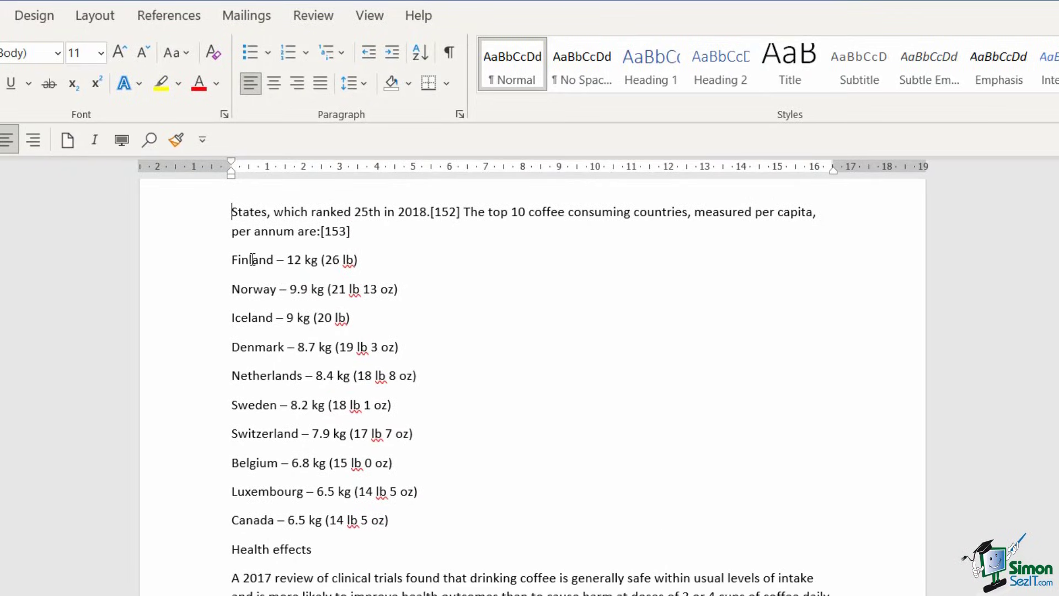
Give the Finland – 12 kg (26 lb) line a filled-circle bullet
{"action": "left_click", "coordinate": [252, 259]}
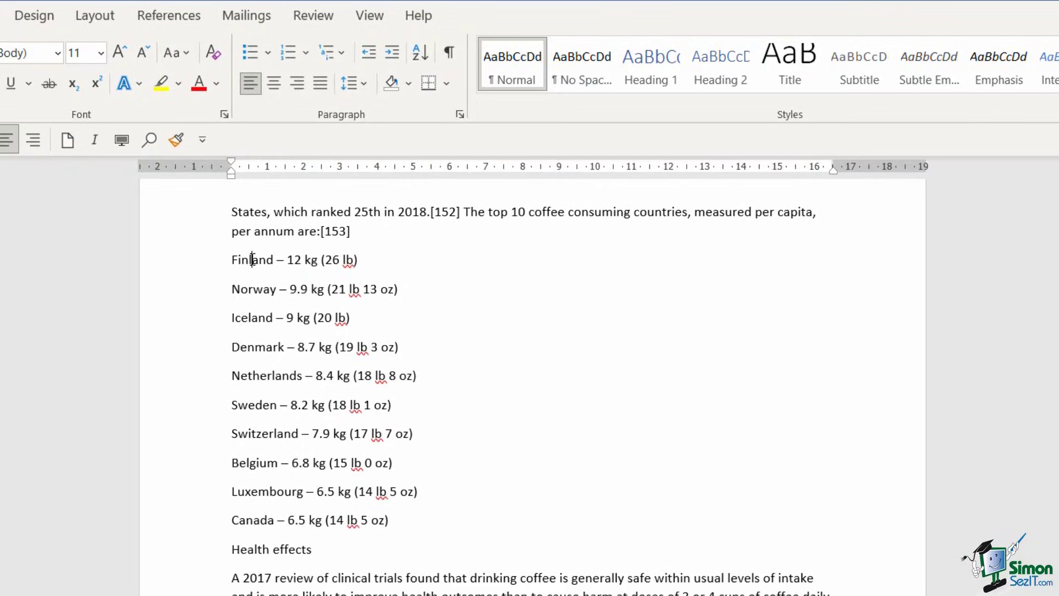
{"action": "left_click", "coordinate": [268, 53]}
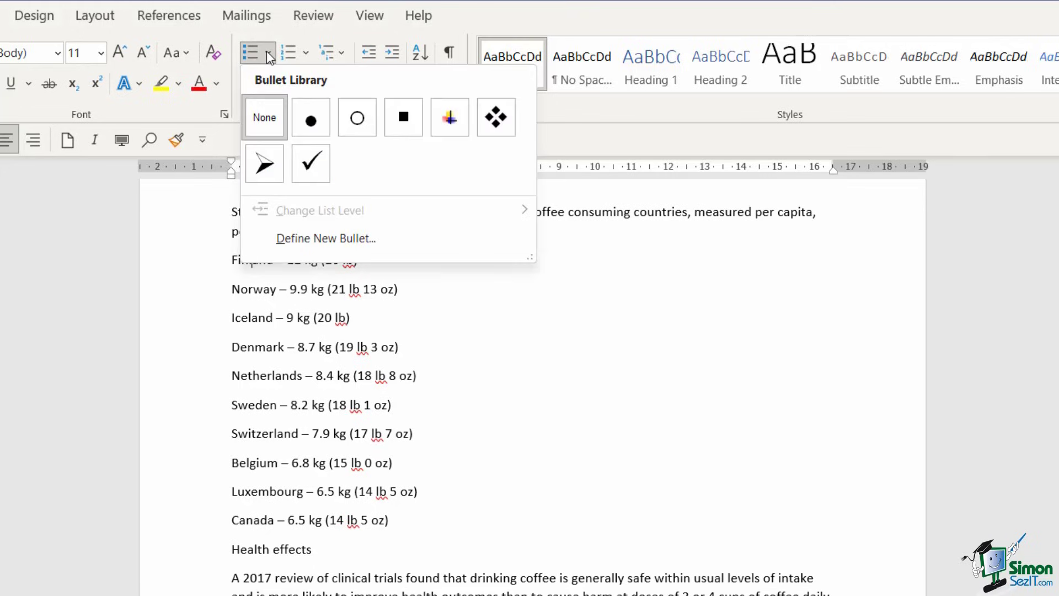
{"action": "left_click", "coordinate": [320, 121]}
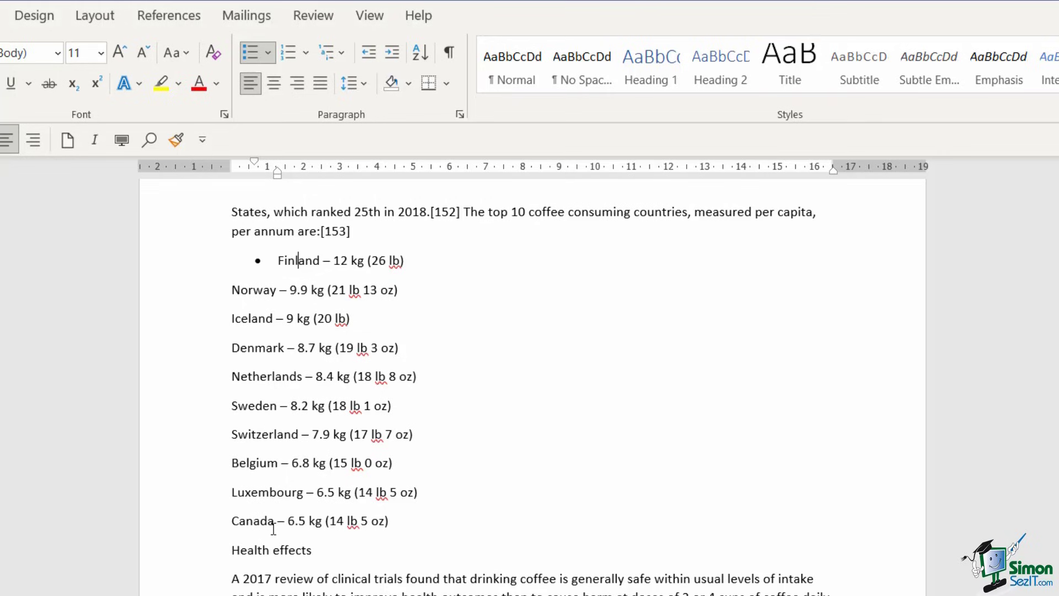
{"action": "left_click", "coordinate": [264, 292]}
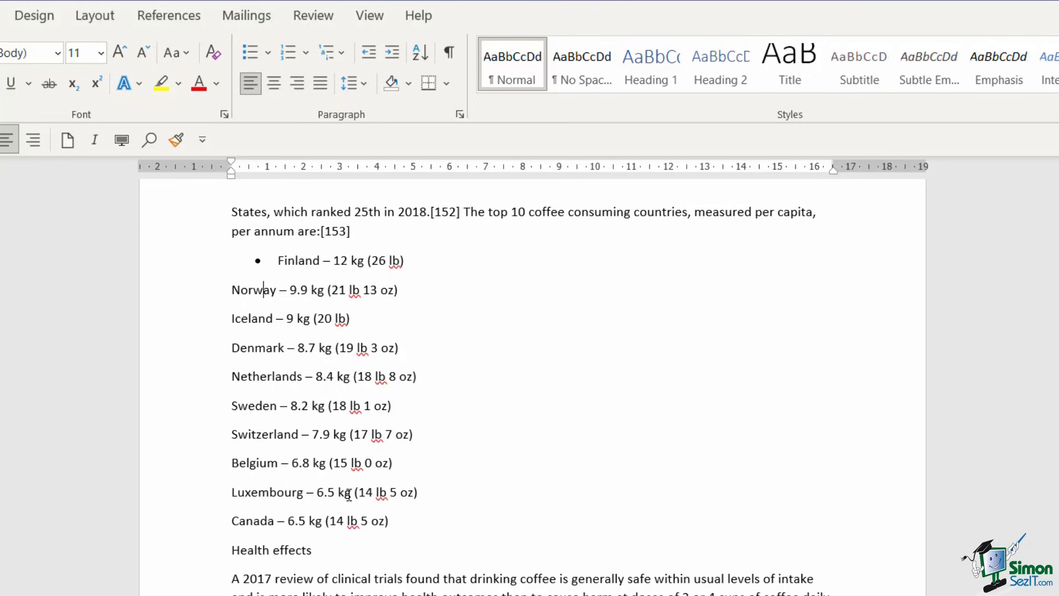
Undo the Finland bullet and apply round bullets to all ten lines from Finland to Canada
{"action": "key", "text": "ctrl+z"}
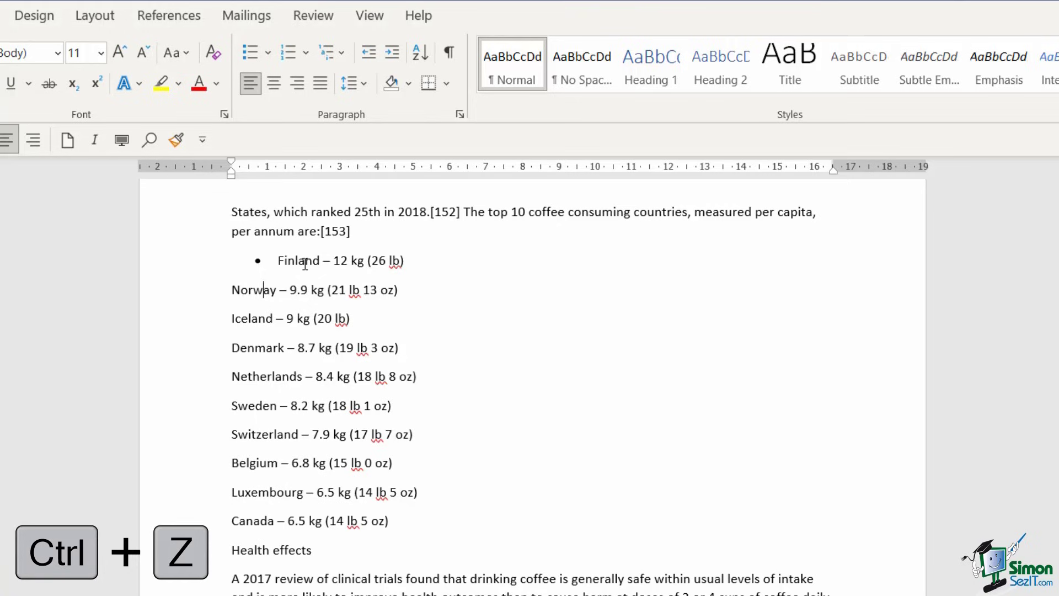
{"action": "key", "text": "ctrl+z"}
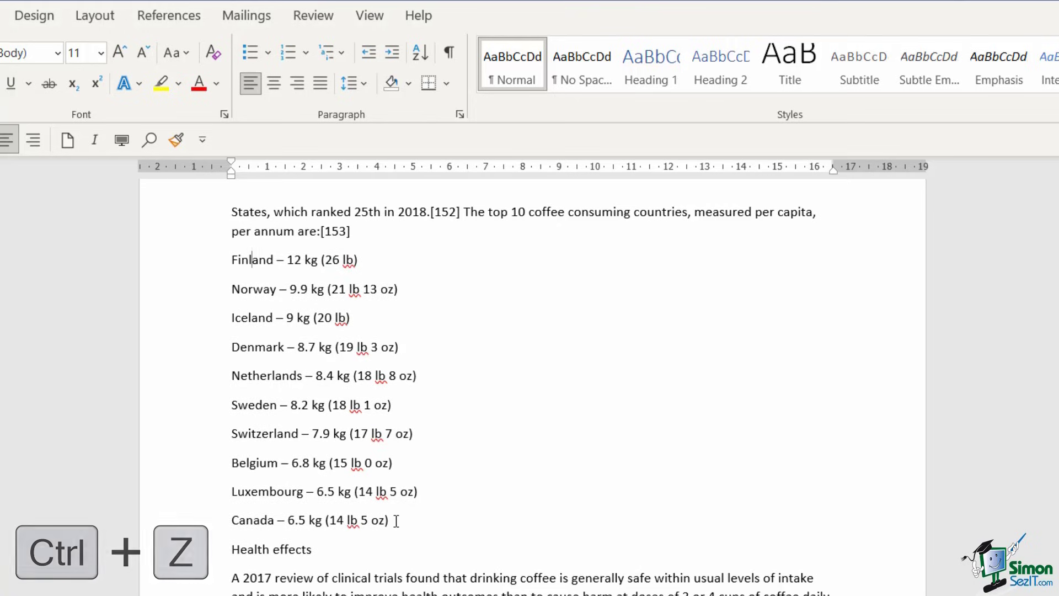
{"action": "left_click_drag", "start_coordinate": [389, 520], "coordinate": [220, 252]}
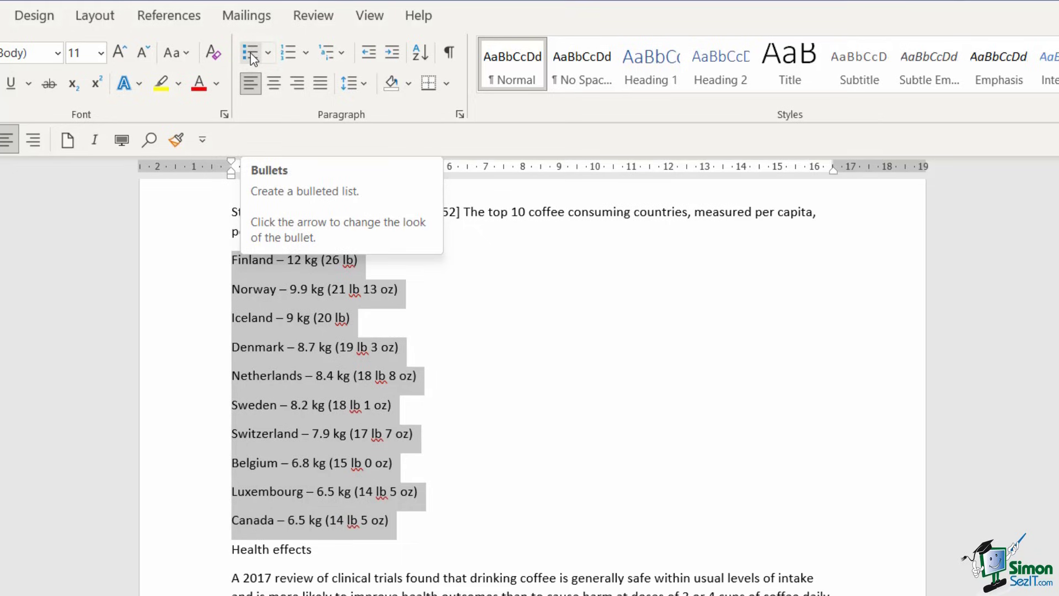
{"action": "left_click", "coordinate": [270, 53]}
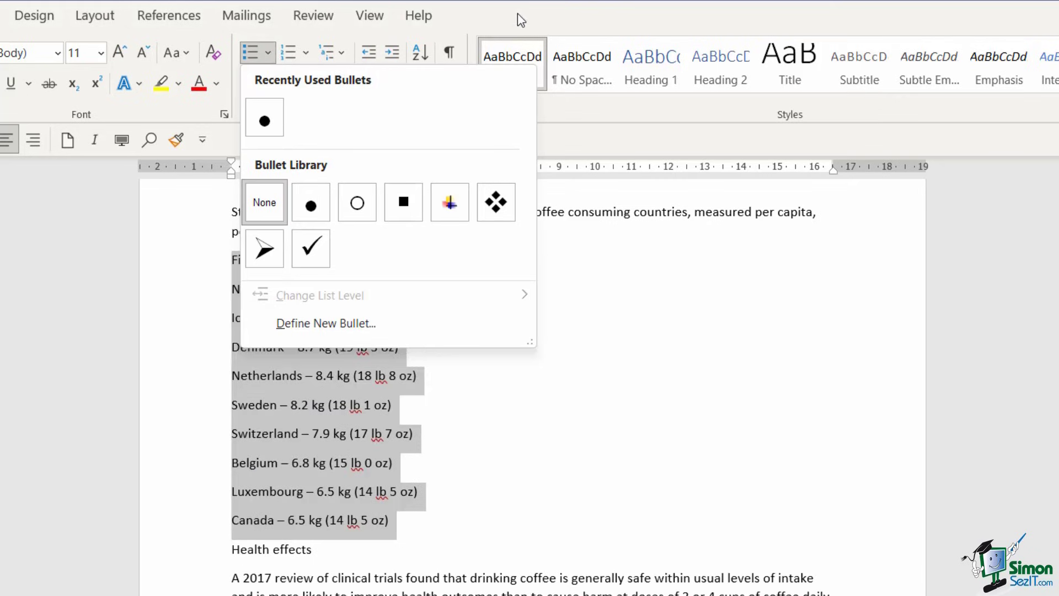
{"action": "left_click", "coordinate": [521, 21]}
{"action": "left_click", "coordinate": [250, 53]}
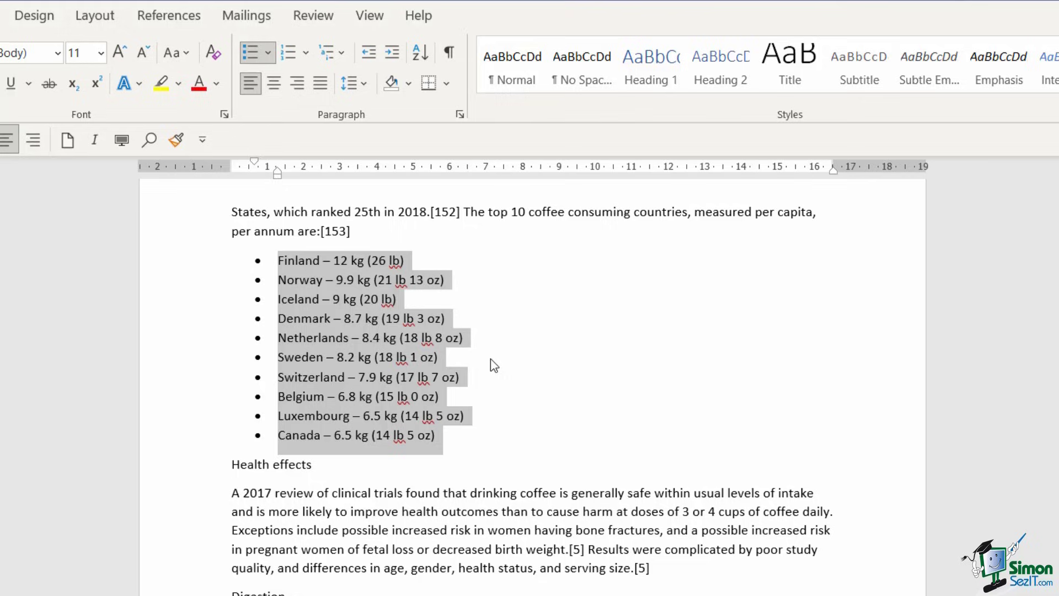
{"action": "left_click", "coordinate": [414, 312]}
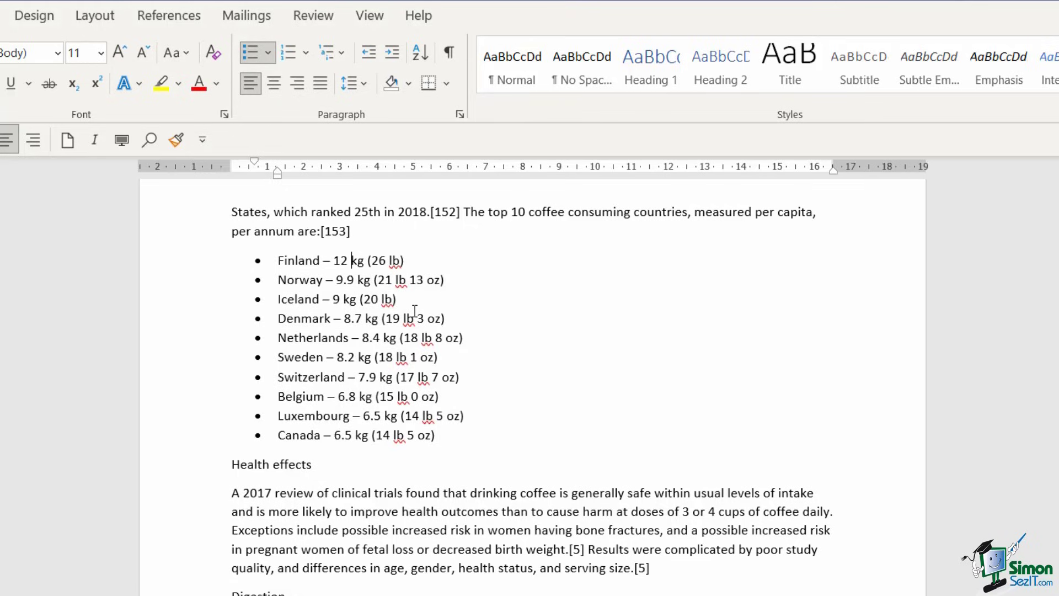
{"action": "left_click", "coordinate": [351, 260]}
Switch the ten-country list to the square bullet from the Bullet Library
{"action": "left_click_drag", "start_coordinate": [447, 435], "coordinate": [267, 260]}
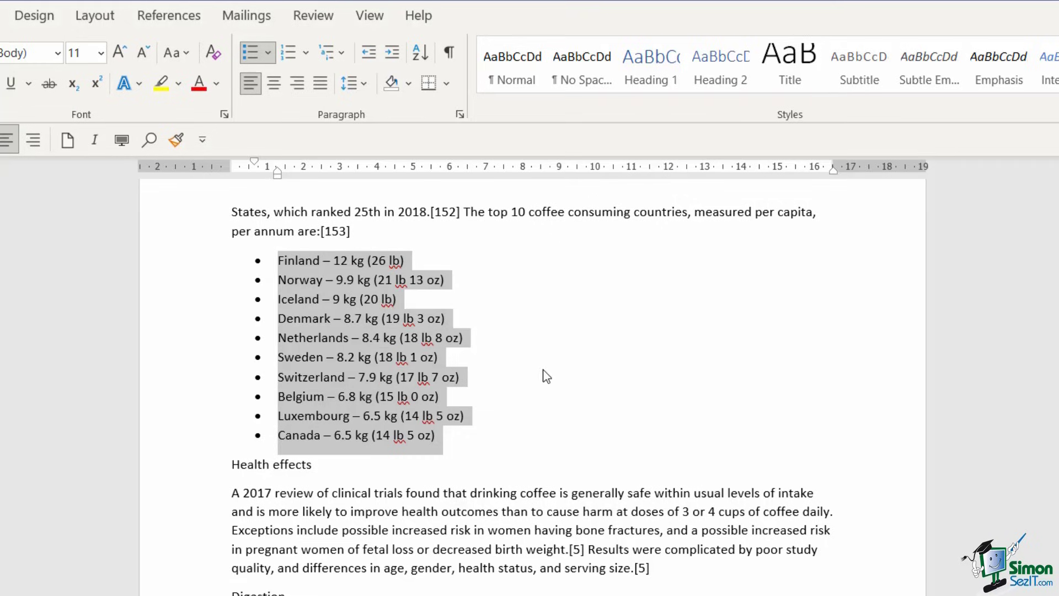
{"action": "left_click", "coordinate": [443, 321]}
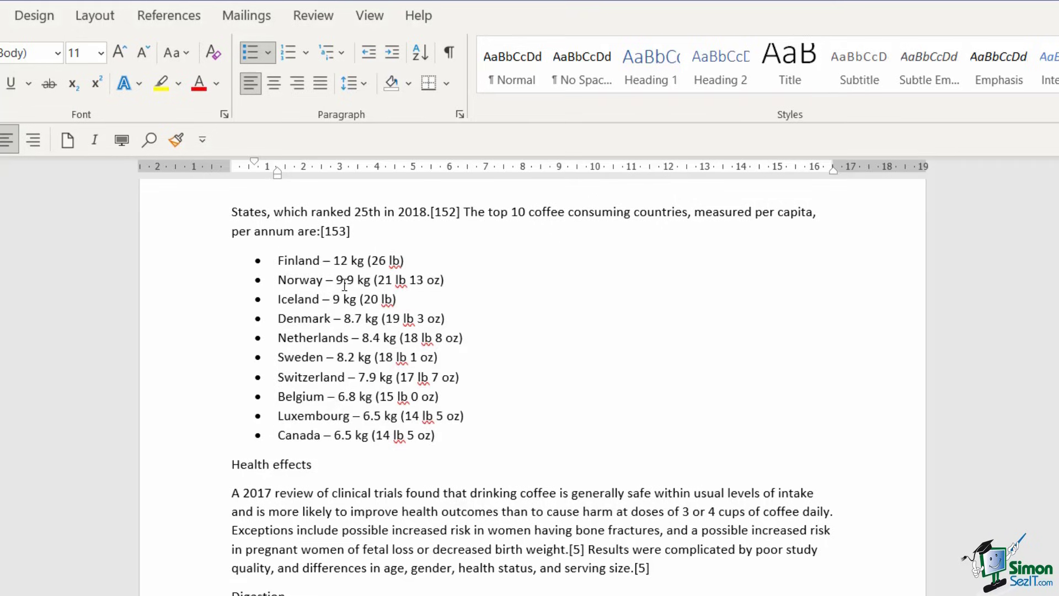
{"action": "left_click", "coordinate": [309, 280]}
{"action": "left_click", "coordinate": [268, 53]}
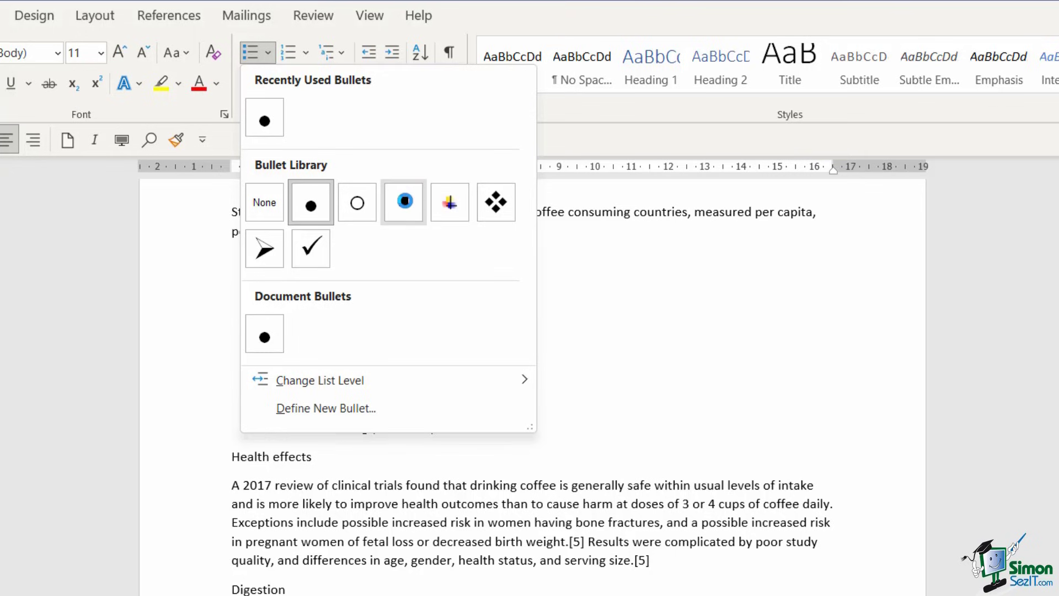
{"action": "left_click", "coordinate": [406, 201]}
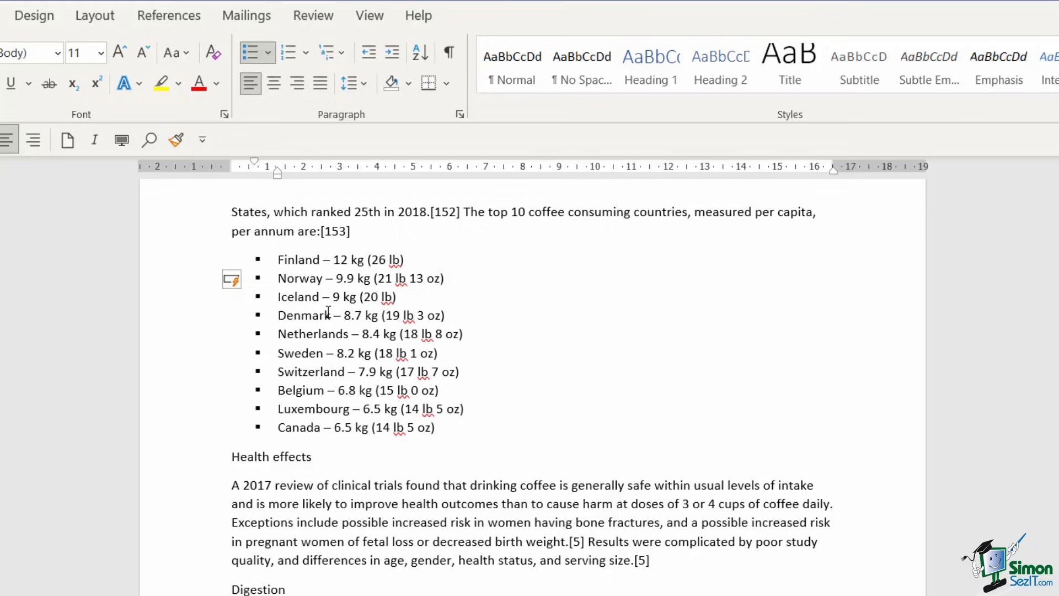
{"action": "left_click", "coordinate": [448, 427]}
Add a new bullet after Canada reading 'United Kingdom'
{"action": "key", "text": "Return"}
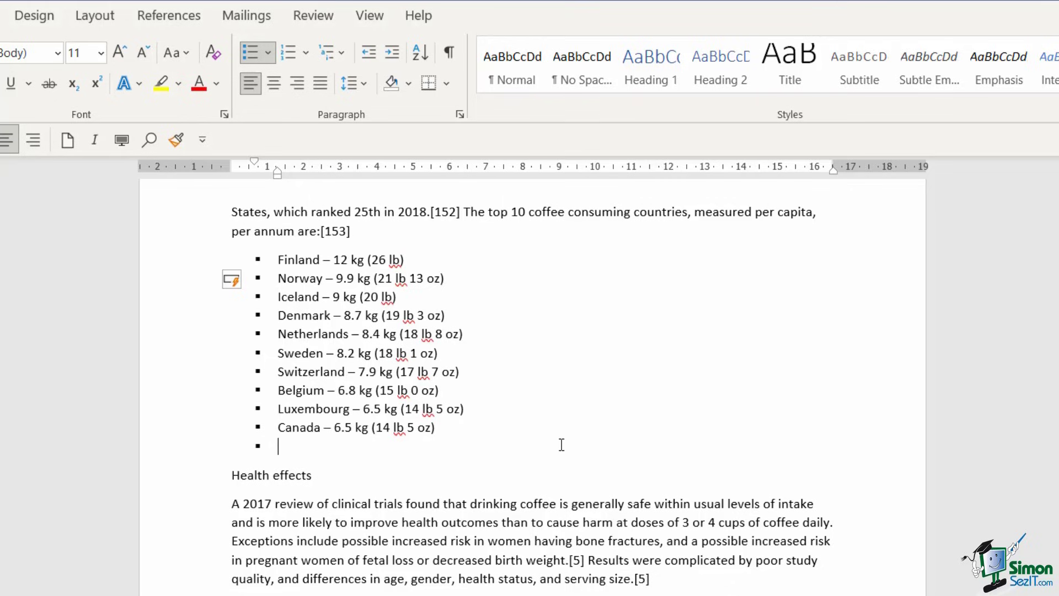
{"action": "type", "text": "Uni"}
{"action": "type", "text": "ted King"}
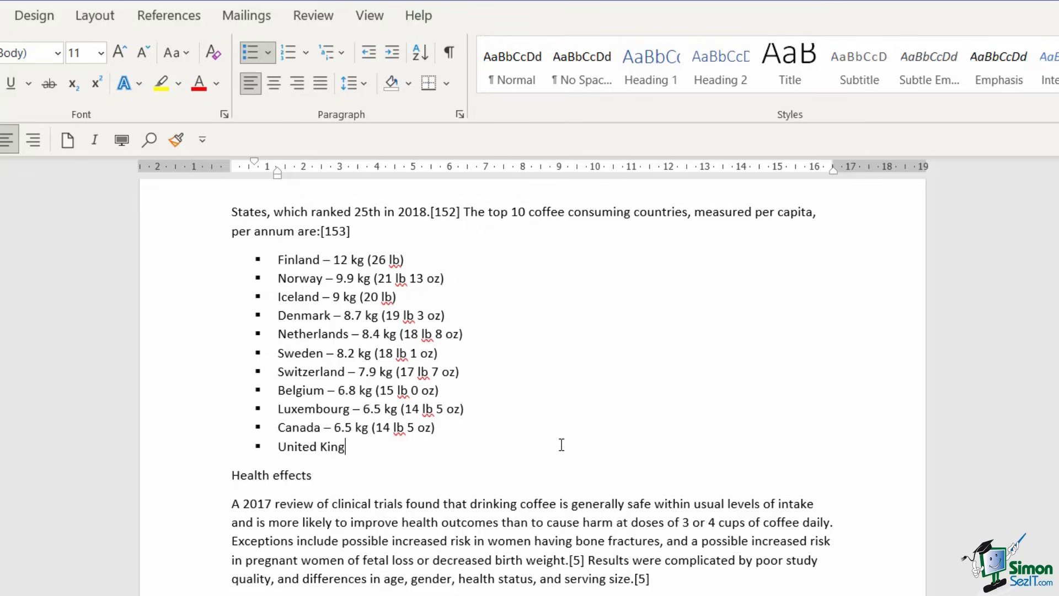
{"action": "key", "text": "BackSpace"}
{"action": "type", "text": "gdom"}
Add Helsinki as an indented sub-bullet under Finland
{"action": "left_click", "coordinate": [416, 258]}
{"action": "key", "text": "Return"}
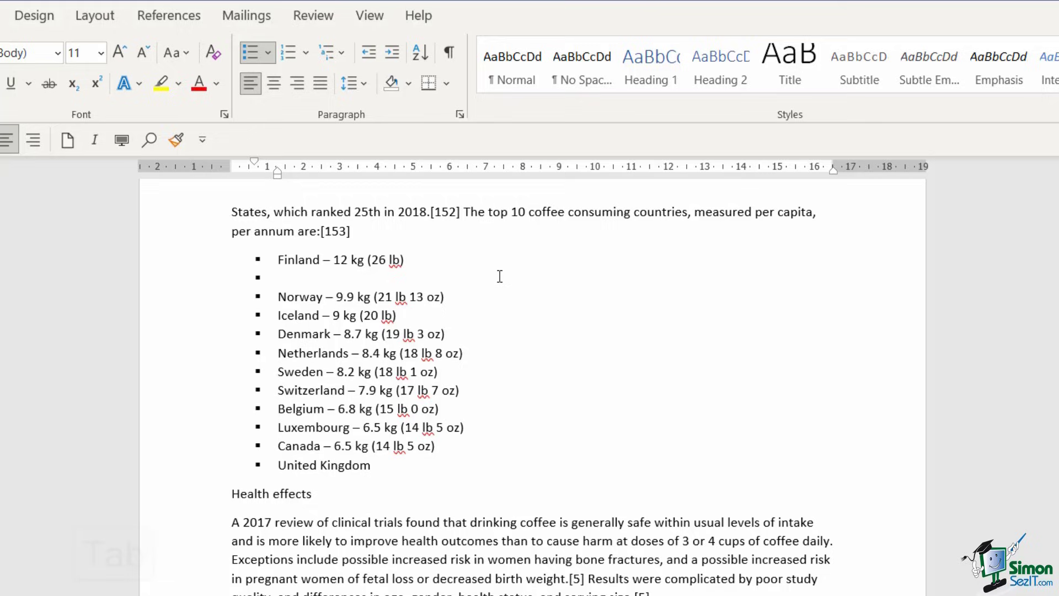
{"action": "key", "text": "Tab"}
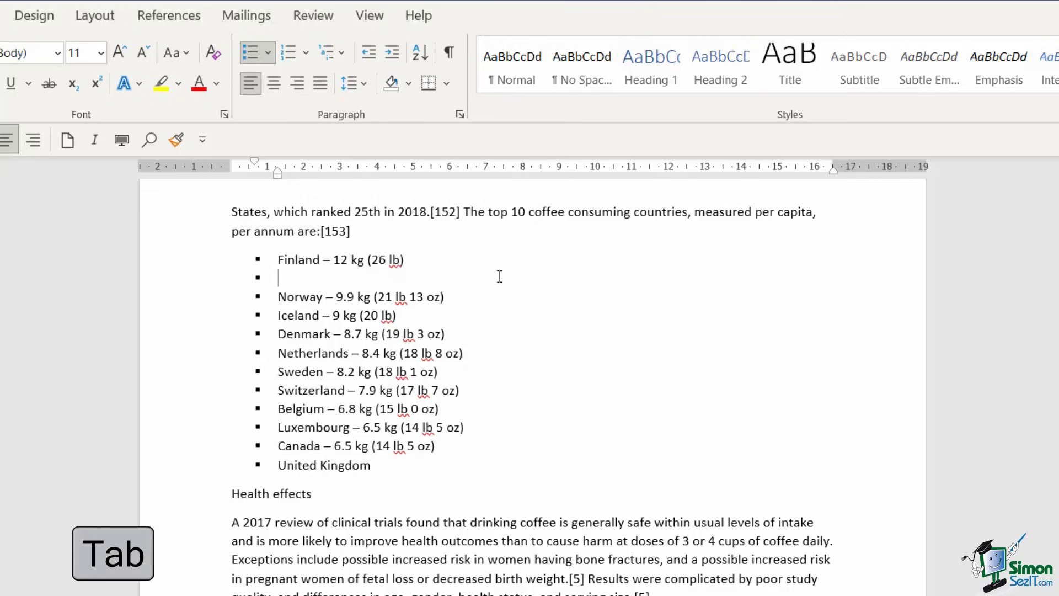
{"action": "key", "text": "Tab"}
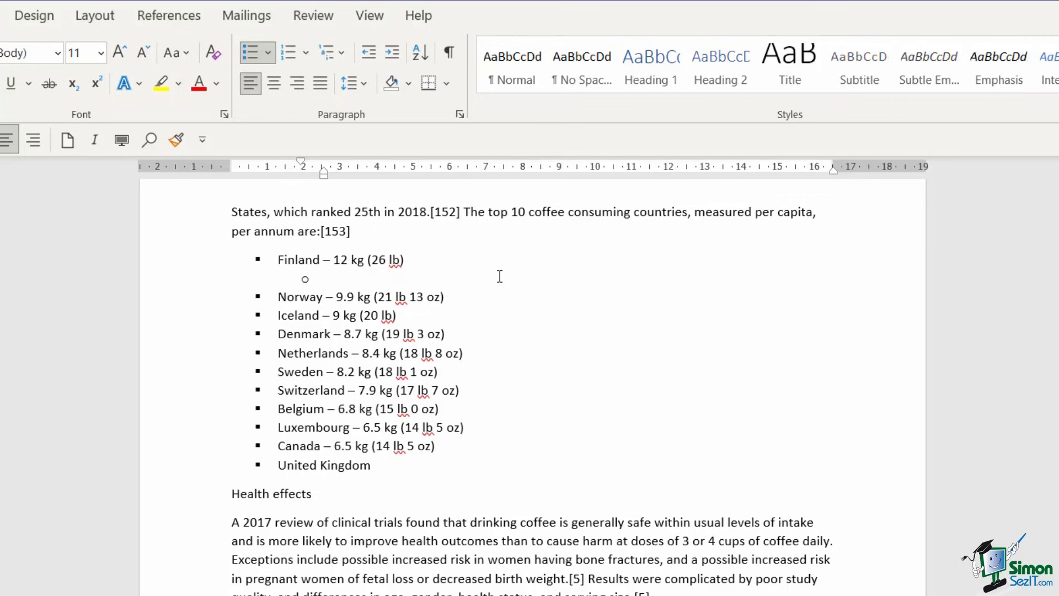
{"action": "type", "text": "Helsinki"}
Add Oslo and Trondheim as sub-bullets under Norway
{"action": "left_click", "coordinate": [477, 296]}
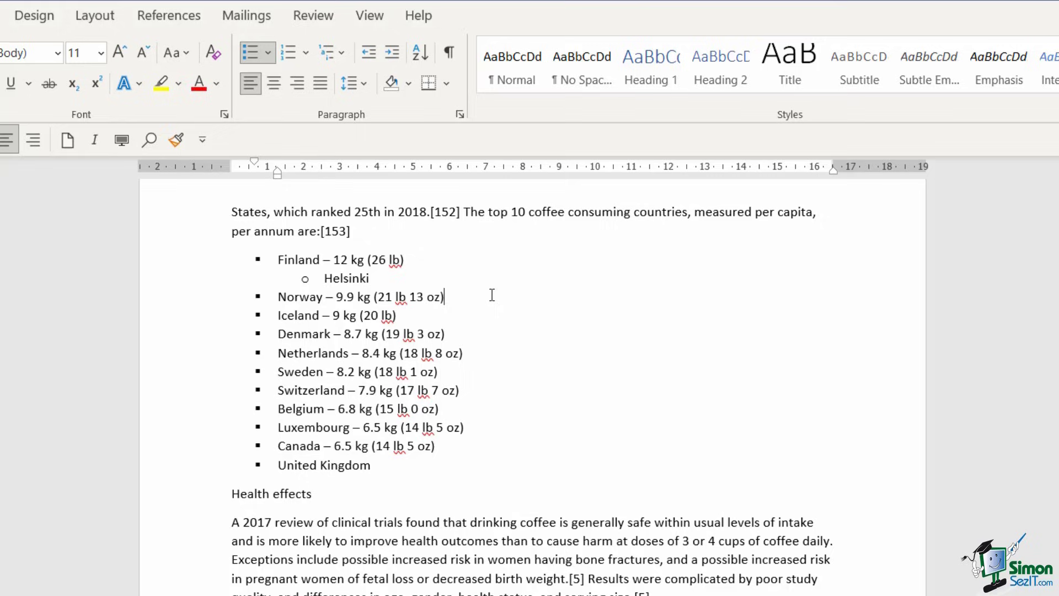
{"action": "key", "text": "Return"}
{"action": "key", "text": "Tab"}
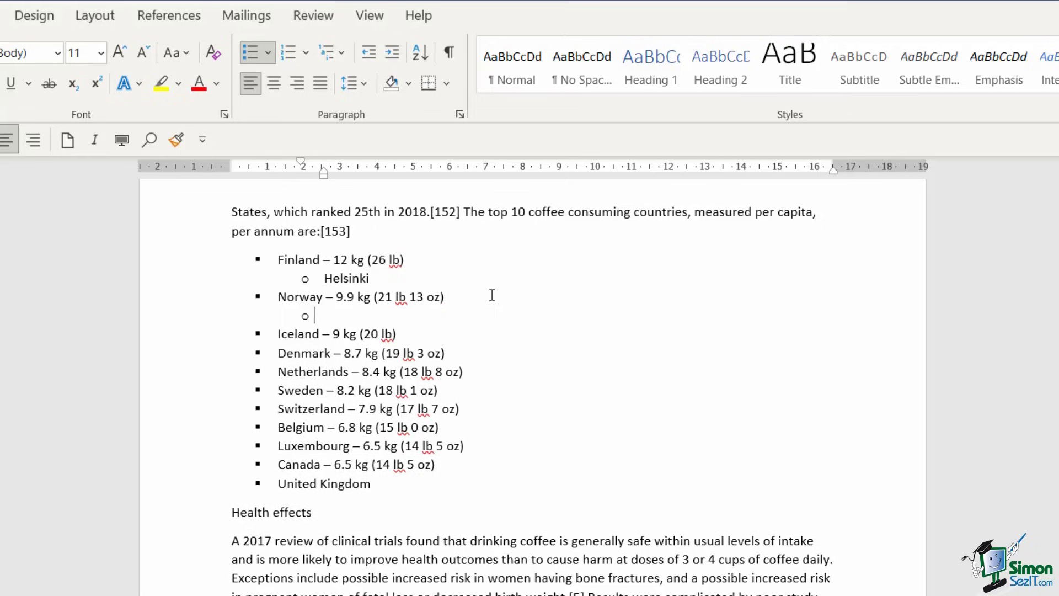
{"action": "type", "text": "Oslo"}
{"action": "key", "text": "Return"}
{"action": "type", "text": "Trondhei"}
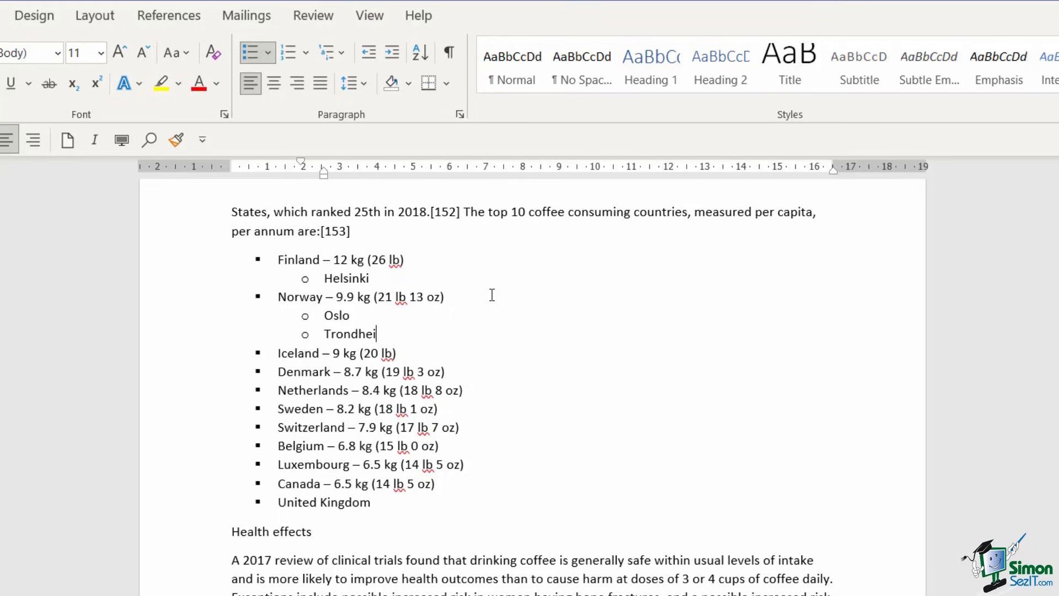
{"action": "type", "text": "m"}
Add an empty line below Trondheim, try deeper list levels, then promote it to top level
{"action": "key", "text": "Return"}
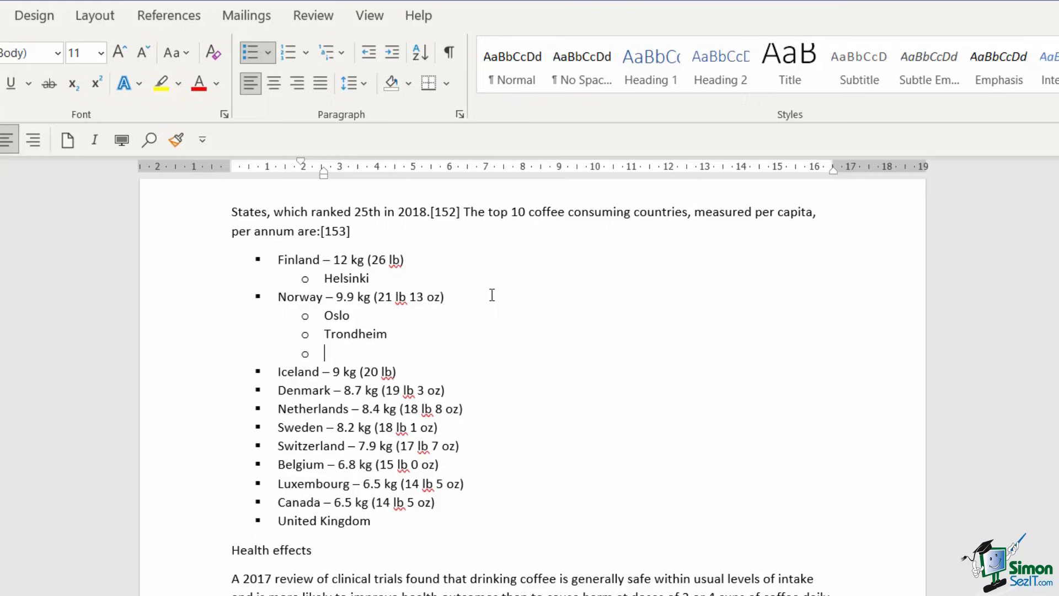
{"action": "key", "text": "Tab"}
{"action": "key", "text": "Tab"}
{"action": "key", "text": "Tab"}
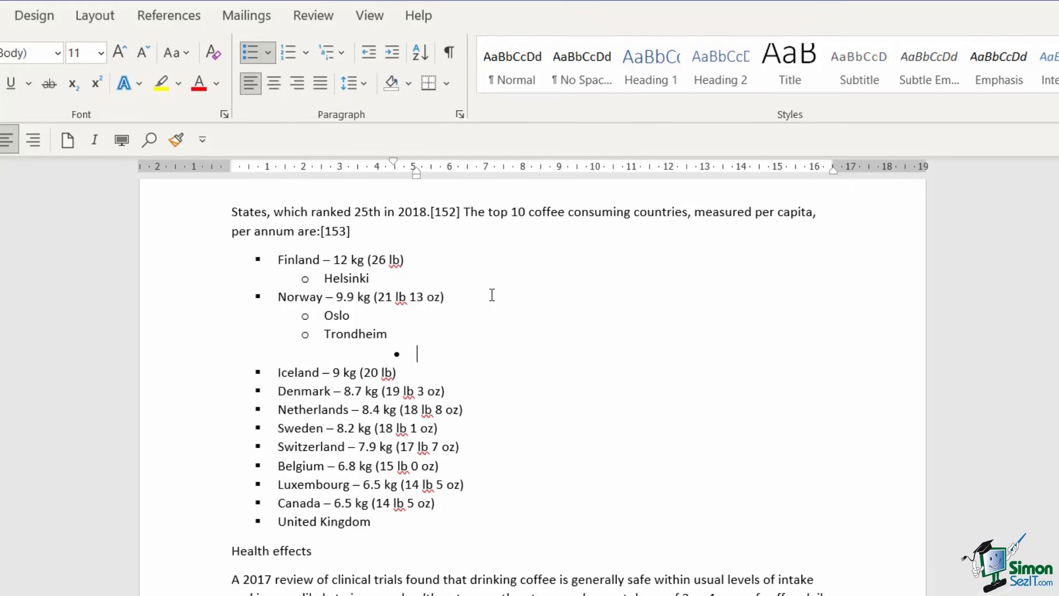
{"action": "key", "text": "Tab"}
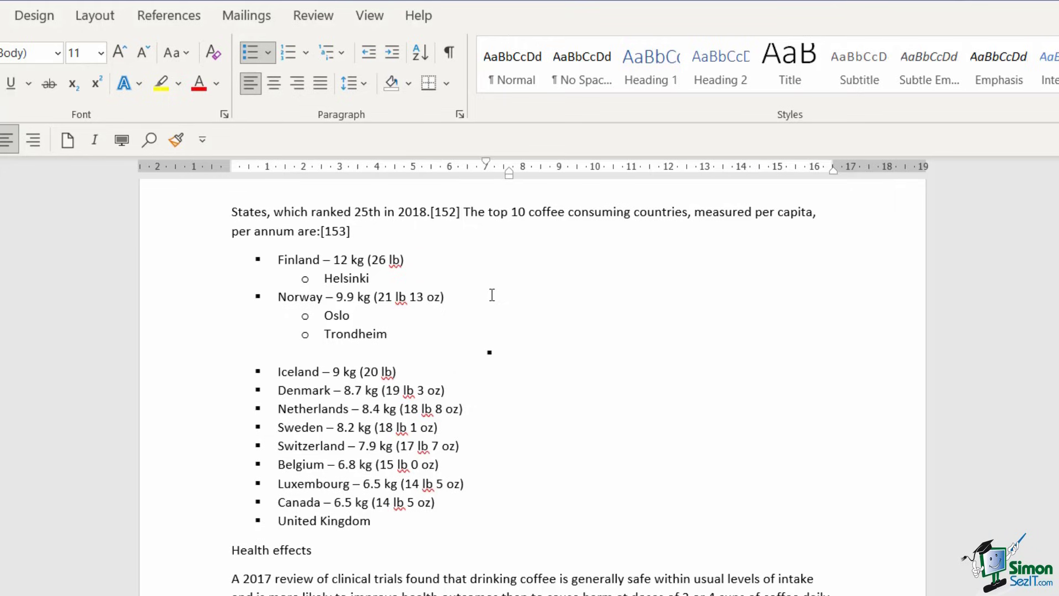
{"action": "key", "text": "shift+Tab"}
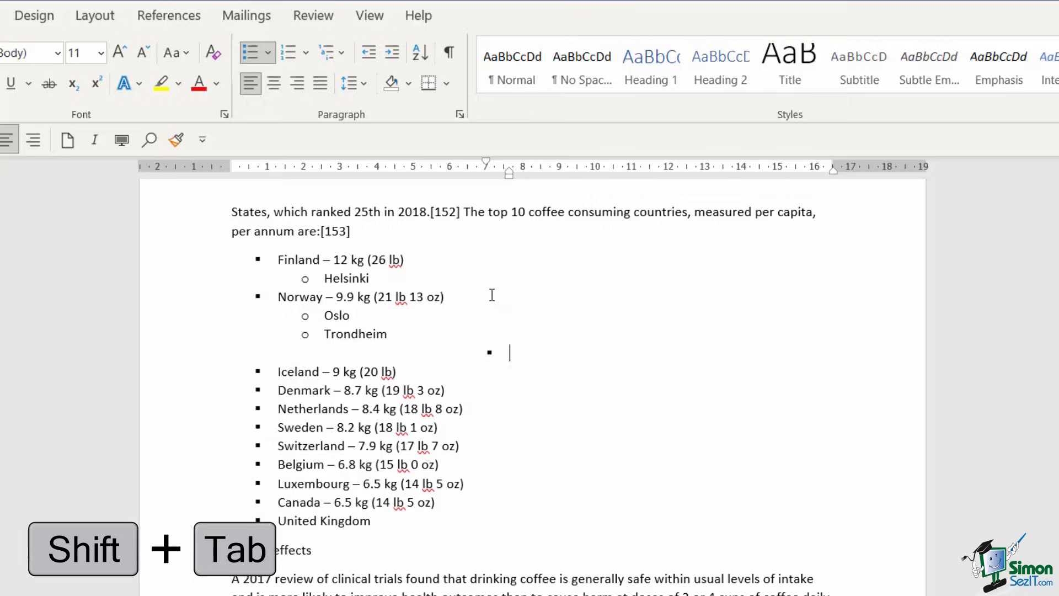
{"action": "key", "text": "shift+Tab"}
{"action": "key", "text": "shift+Tab"}
{"action": "key", "text": "shift+Tab"}
{"action": "key", "text": "shift+Tab"}
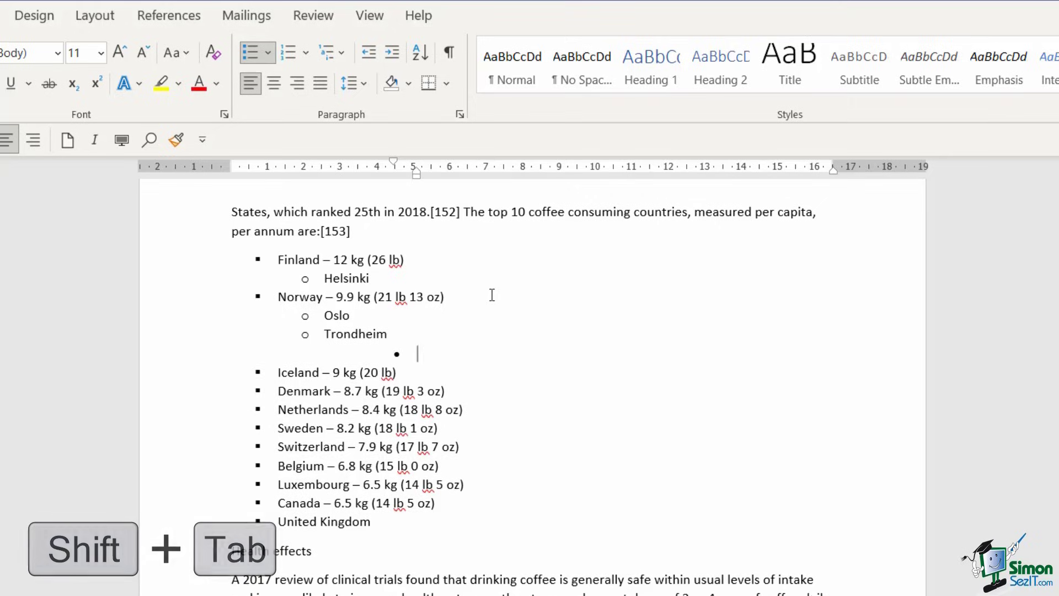
{"action": "key", "text": "shift+Tab"}
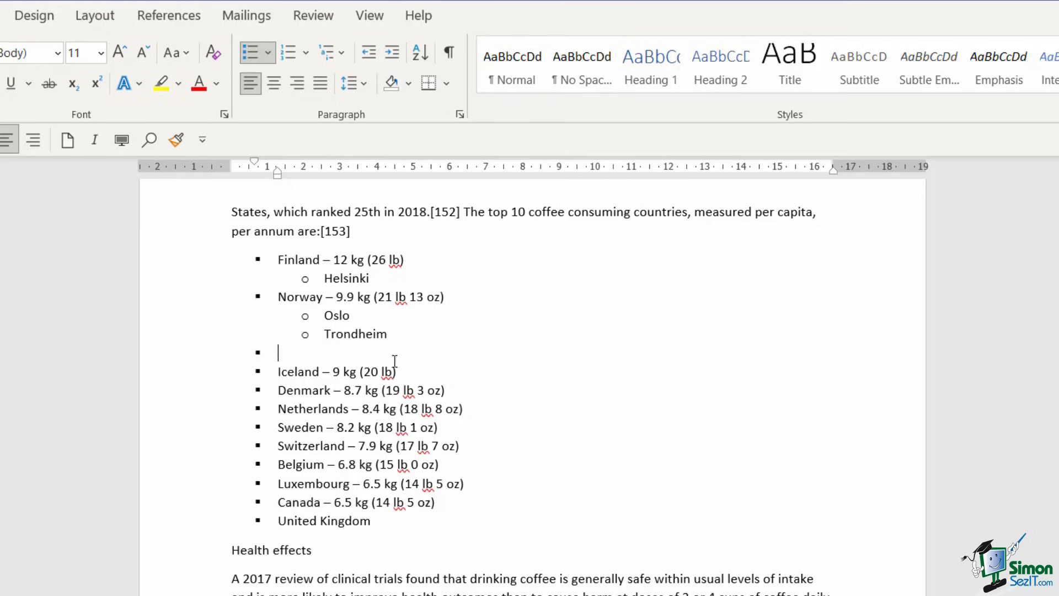
Set the blank line below Trondheim to no bullet, then select the list from Oslo to United Kingdom
{"action": "left_click", "coordinate": [270, 53]}
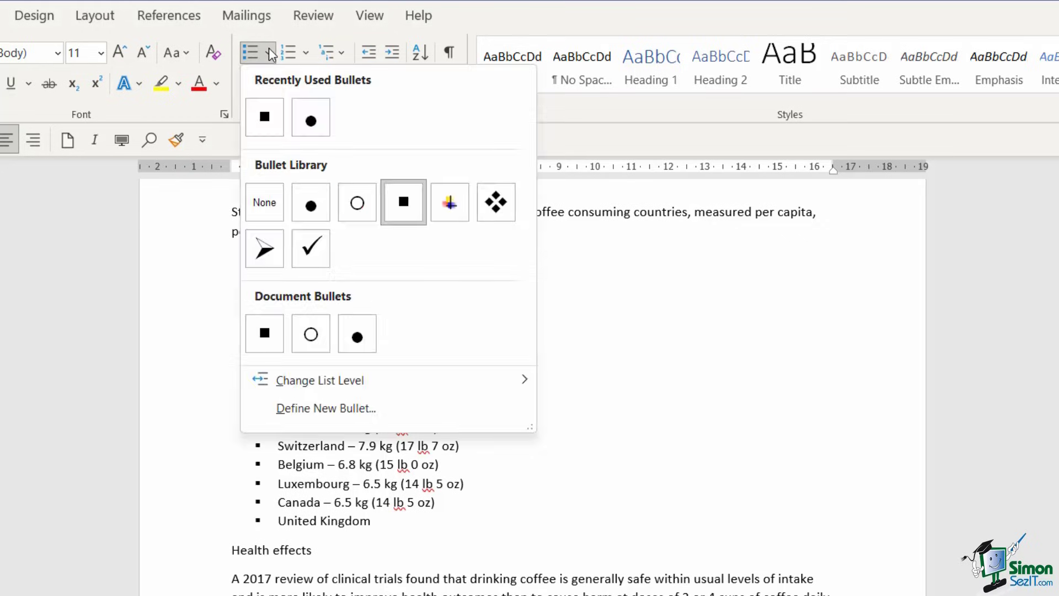
{"action": "left_click", "coordinate": [263, 204]}
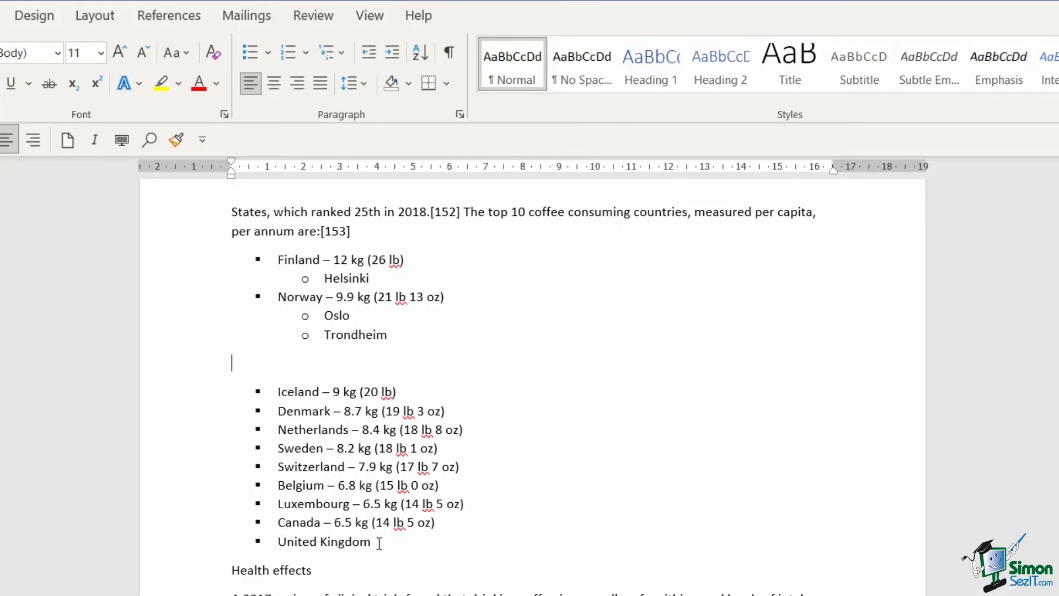
{"action": "left_click_drag", "start_coordinate": [378, 541], "coordinate": [205, 258]}
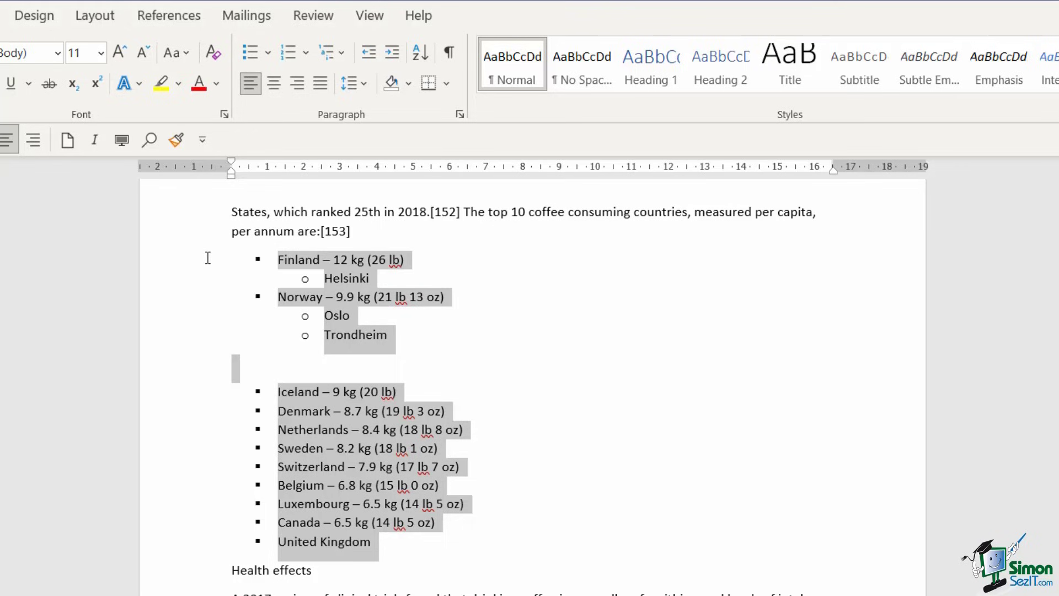
{"action": "left_click", "coordinate": [274, 55]}
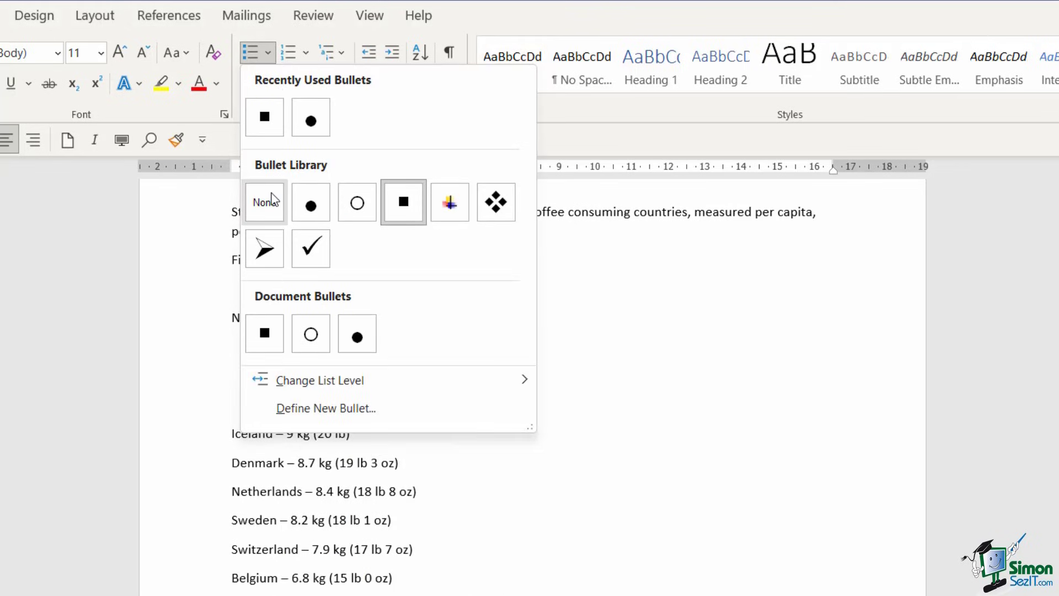
Remove all bullets from the country list and delete the empty line above Iceland
{"action": "left_click", "coordinate": [266, 202]}
{"action": "left_click", "coordinate": [356, 419]}
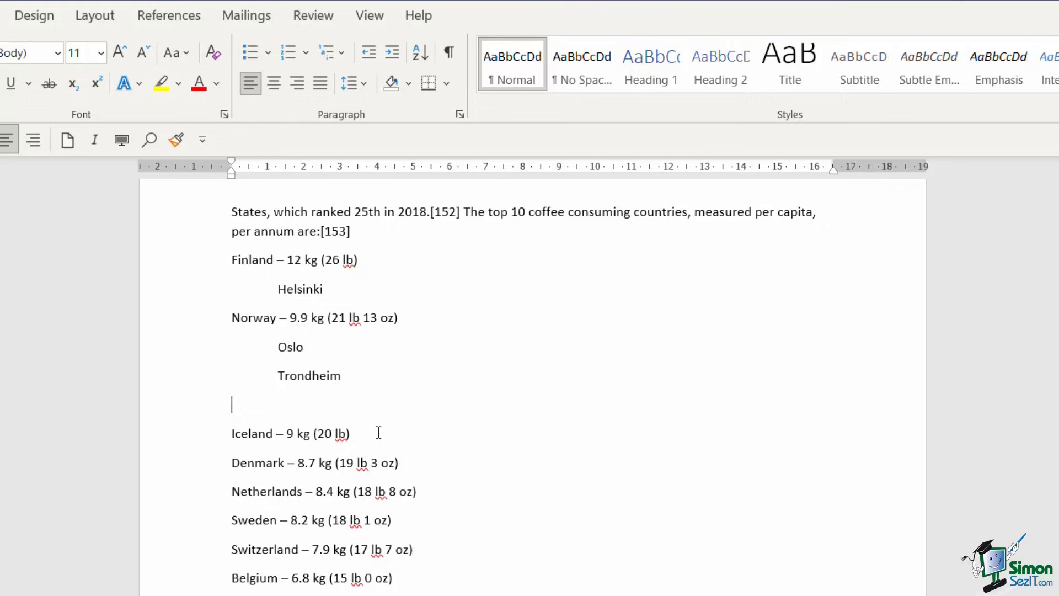
{"action": "key", "text": "BackSpace"}
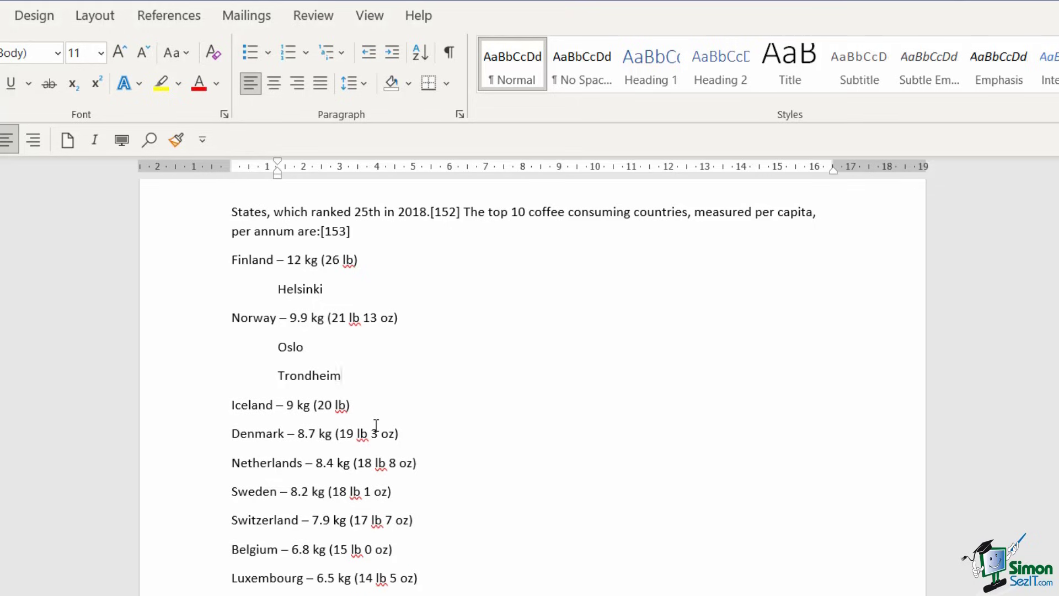
Delete the Oslo, Trondheim and Helsinki sub-item lines
{"action": "left_click_drag", "start_coordinate": [347, 377], "coordinate": [251, 348]}
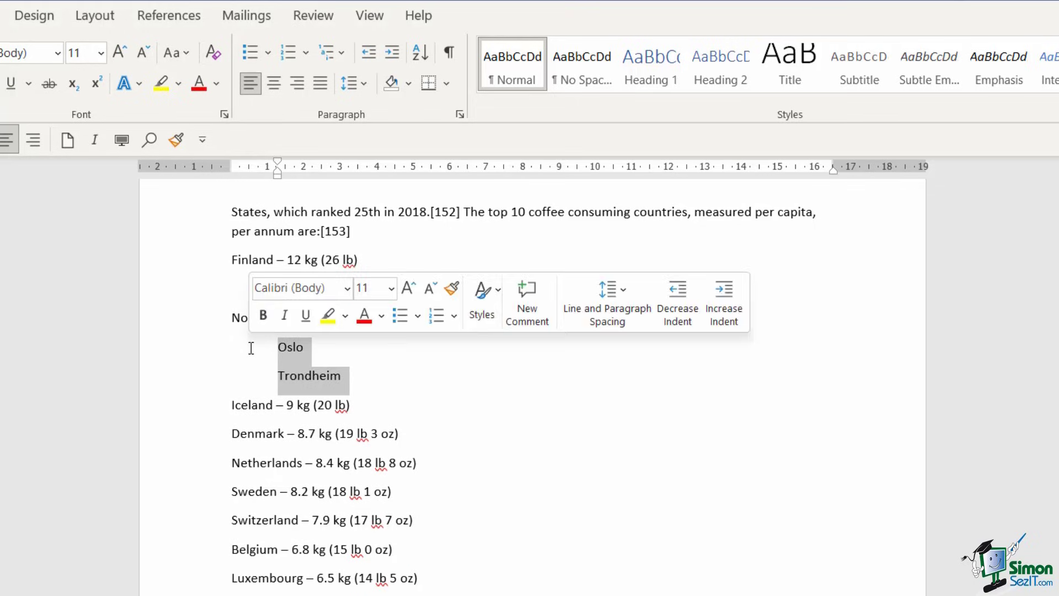
{"action": "key", "text": "Delete"}
{"action": "left_click_drag", "start_coordinate": [339, 288], "coordinate": [194, 287]}
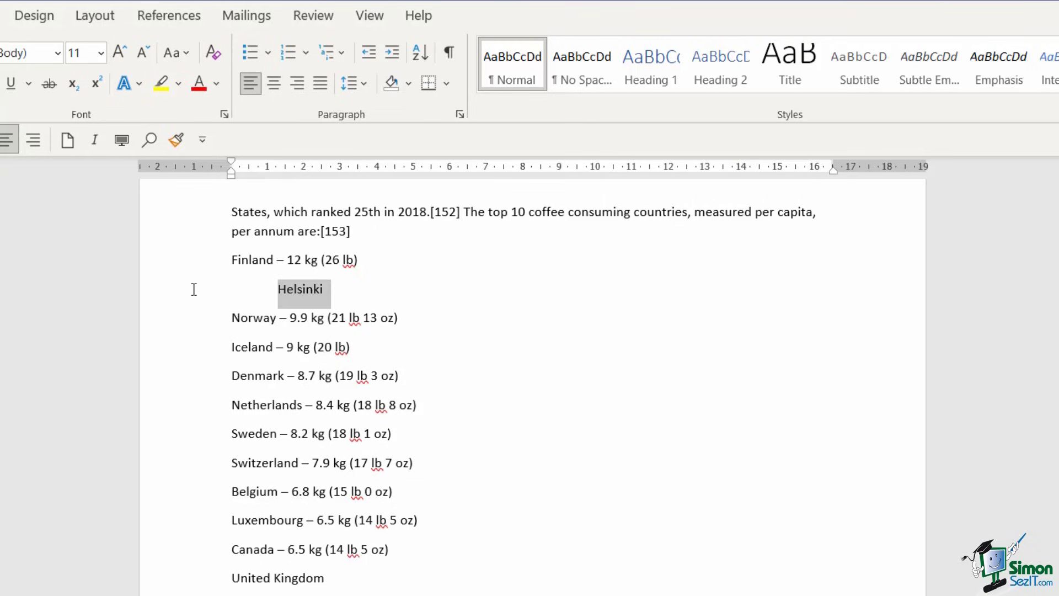
{"action": "key", "text": "Delete"}
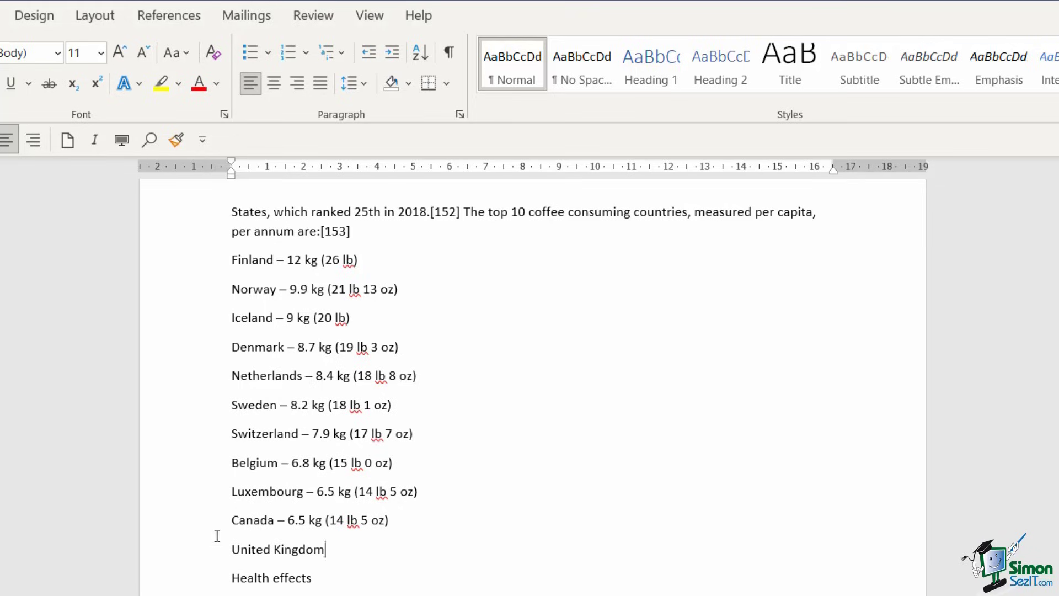
Select the eleven country lines, Finland to United Kingdom, and bring up the Numbering Library
{"action": "left_click_drag", "start_coordinate": [216, 538], "coordinate": [199, 270]}
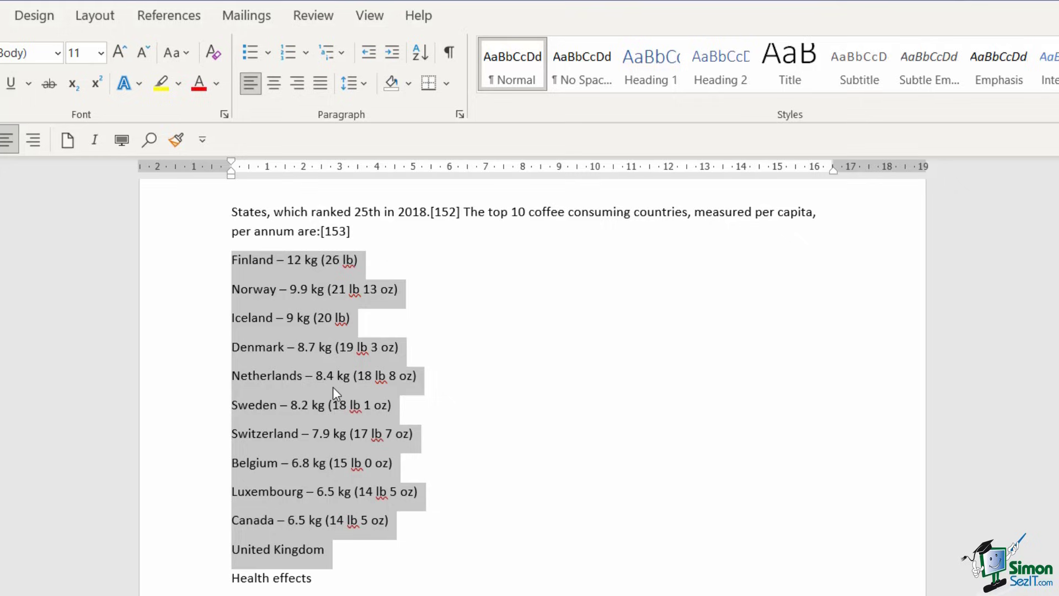
{"action": "left_click", "coordinate": [305, 52]}
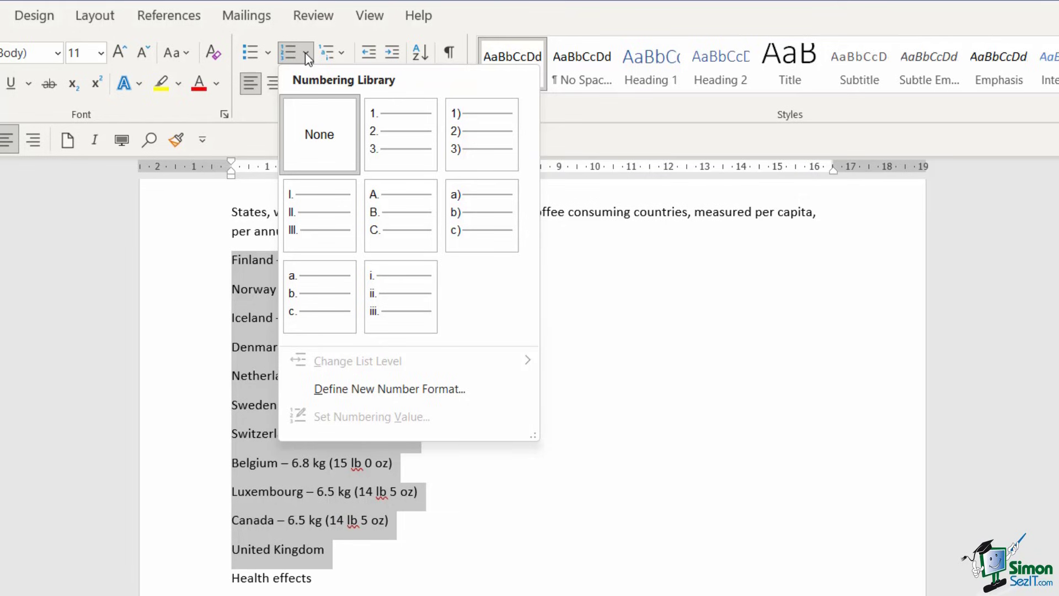
Number the list 1), 2), 3) and add an unnumbered blank line after Finland
{"action": "left_click", "coordinate": [481, 143]}
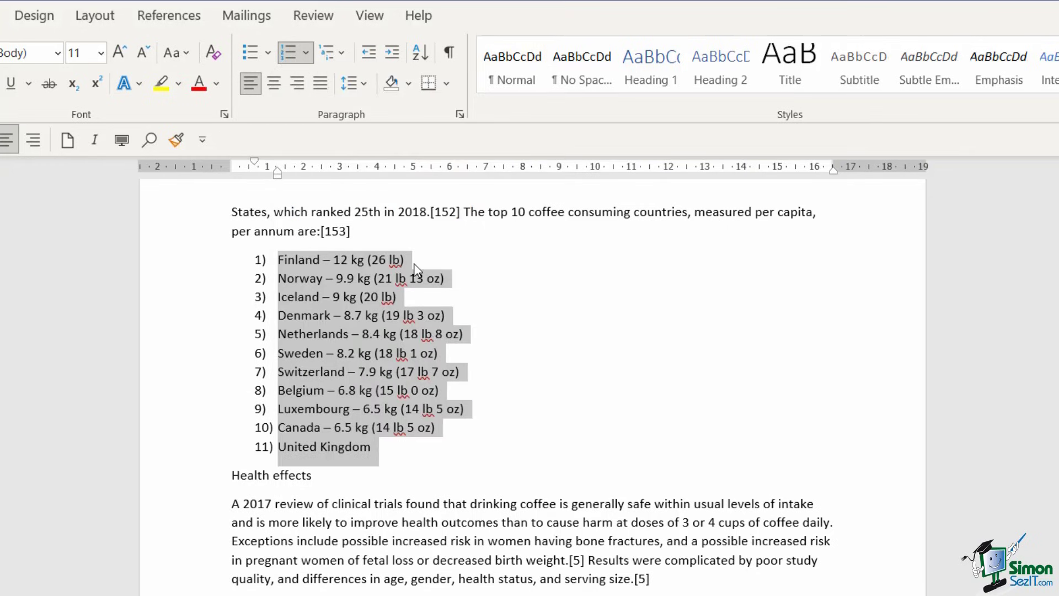
{"action": "left_click", "coordinate": [444, 260]}
{"action": "key", "text": "Return"}
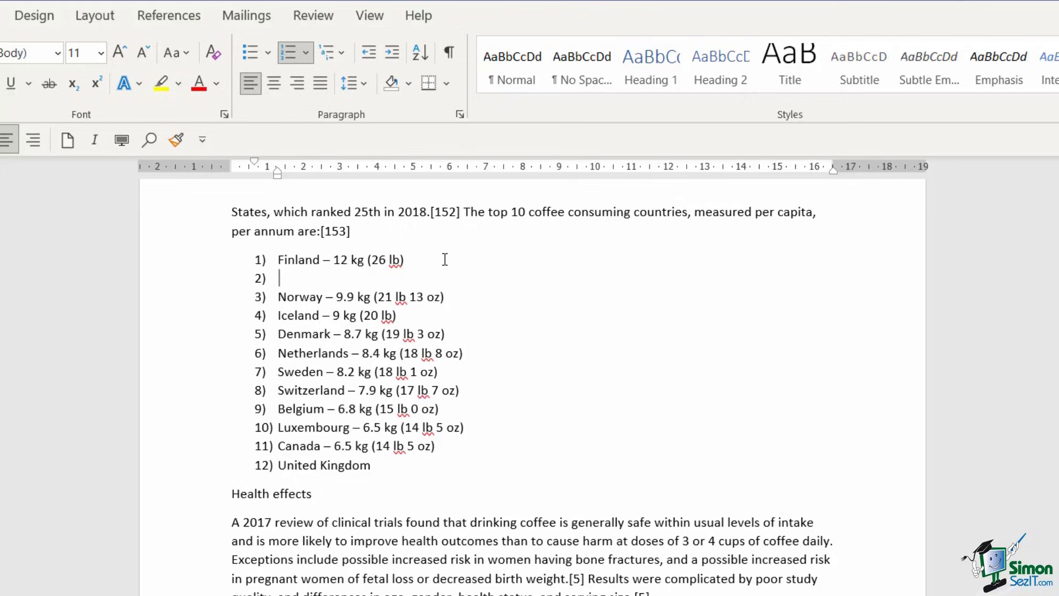
{"action": "key", "text": "Tab"}
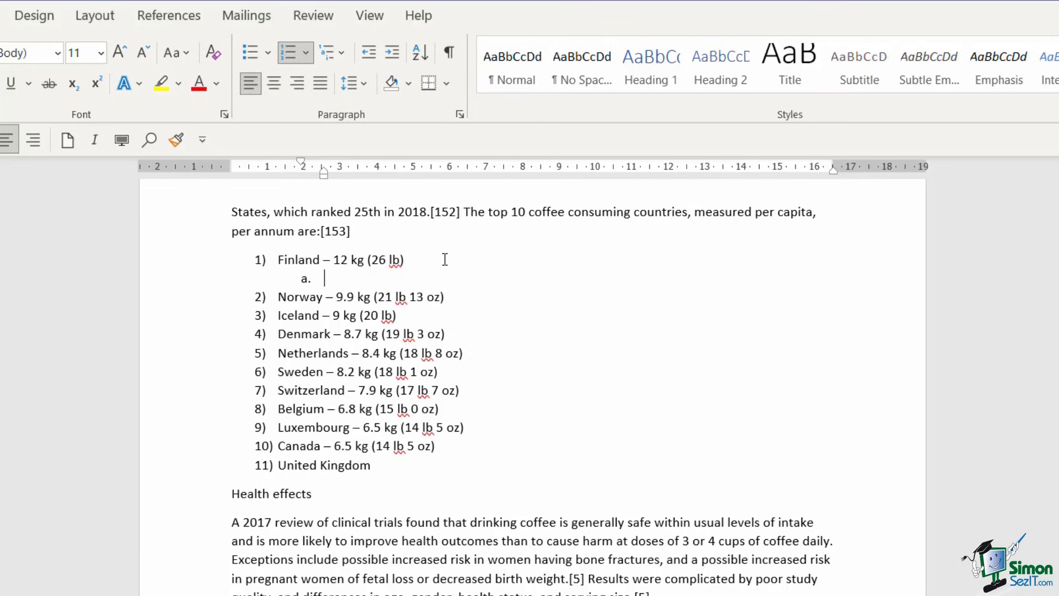
{"action": "key", "text": "BackSpace"}
{"action": "key", "text": "BackSpace"}
{"action": "key", "text": "BackSpace"}
{"action": "key", "text": "BackSpace"}
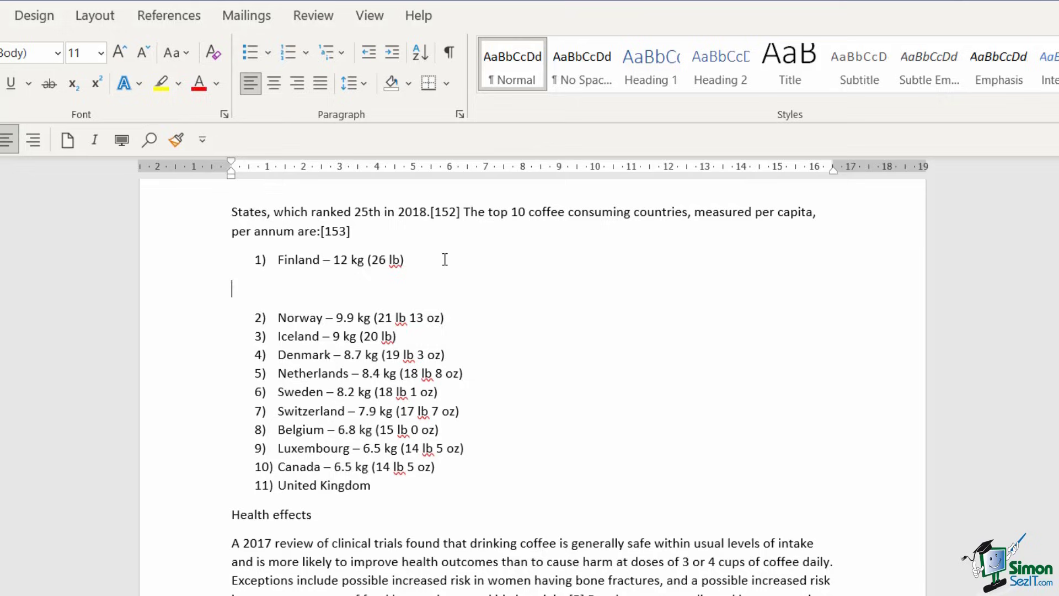
Set numbering to None for items 2–11, then select Finland through United Kingdom
{"action": "left_click_drag", "start_coordinate": [380, 447], "coordinate": [228, 262]}
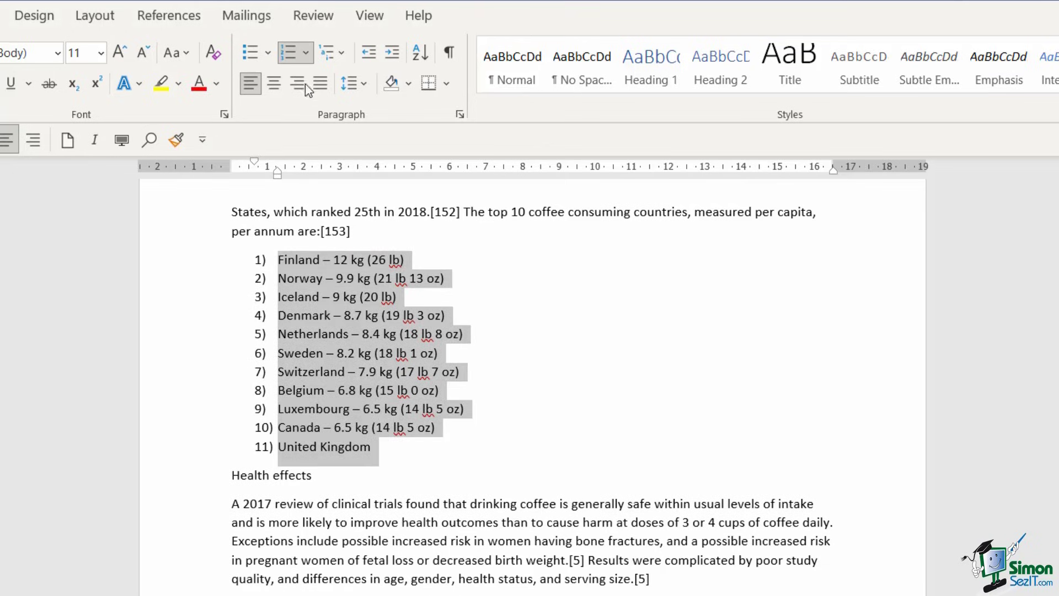
{"action": "left_click", "coordinate": [306, 53]}
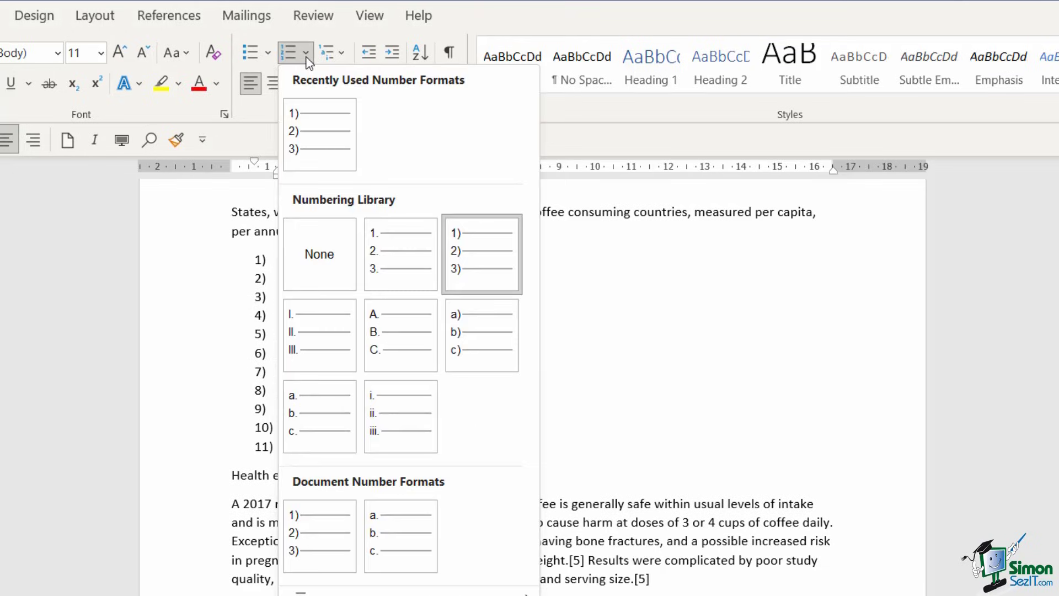
{"action": "left_click", "coordinate": [315, 249]}
{"action": "left_click", "coordinate": [389, 462]}
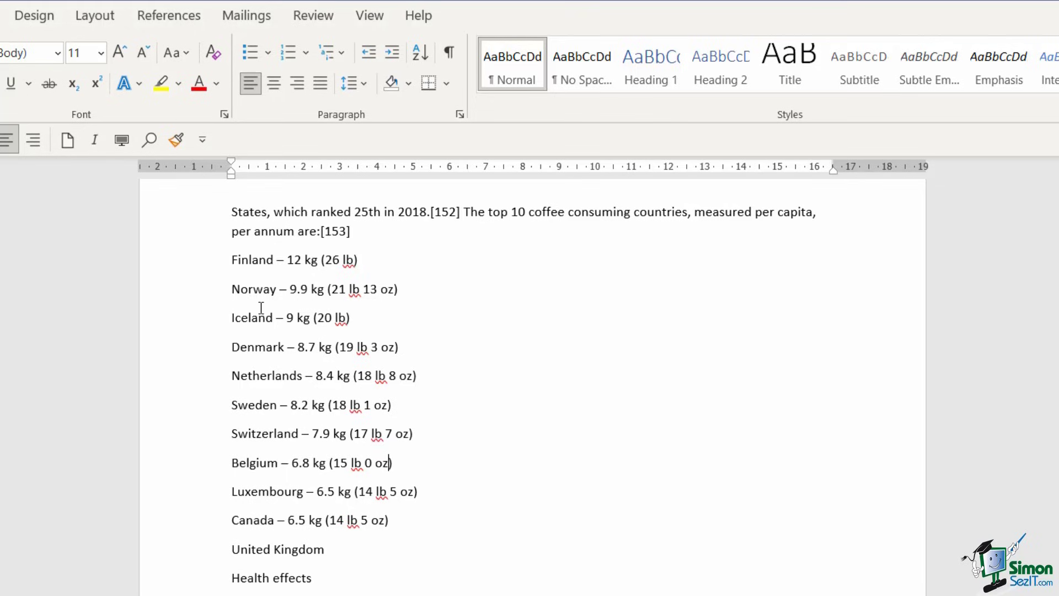
{"action": "left_click_drag", "start_coordinate": [343, 551], "coordinate": [188, 266]}
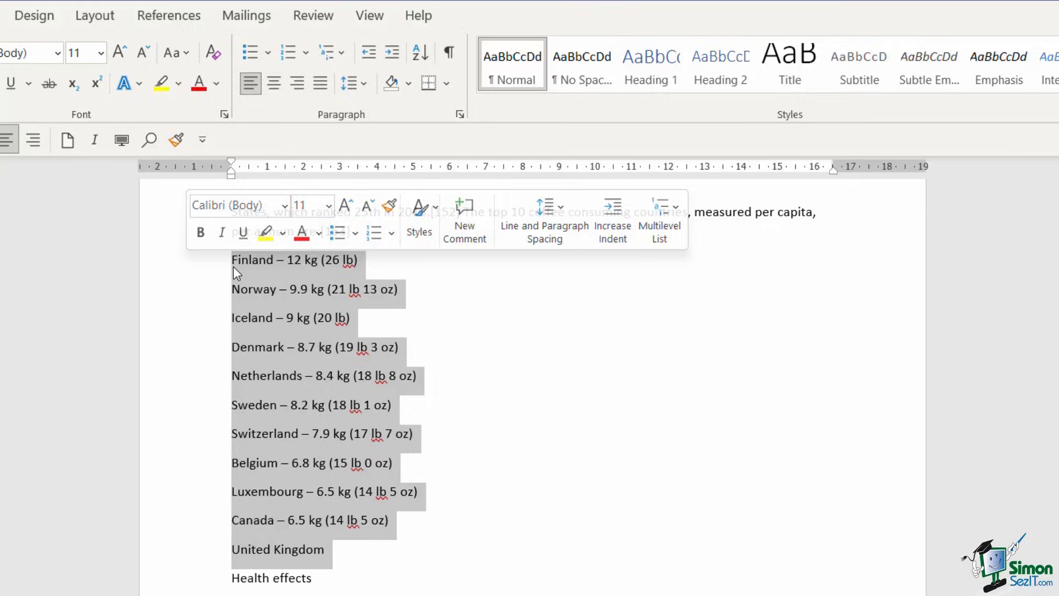
Start defining a new bullet, checking the Picture option without choosing any image
{"action": "left_click", "coordinate": [270, 54]}
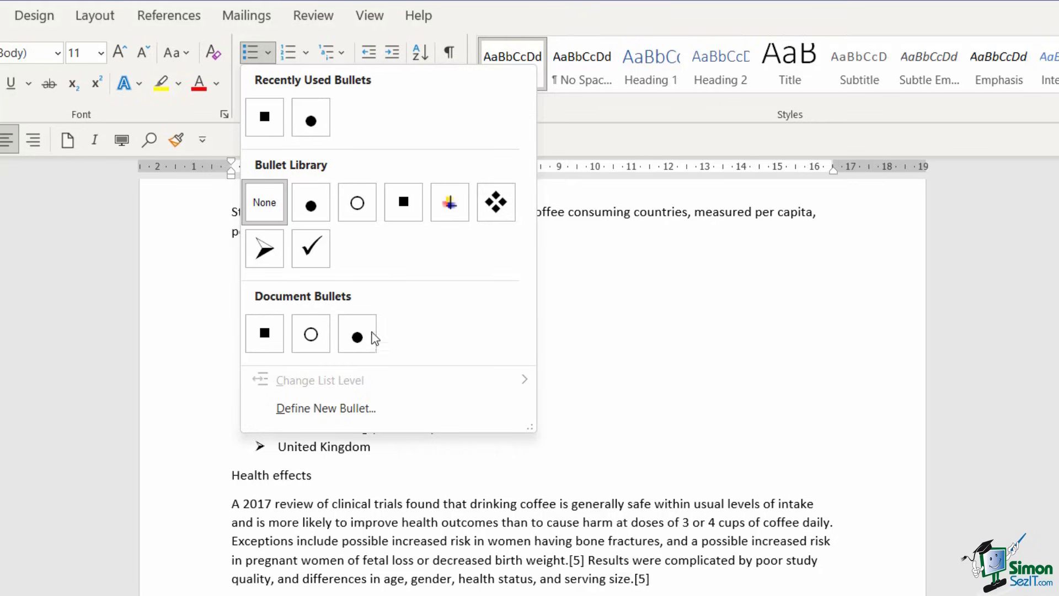
{"action": "left_click", "coordinate": [363, 411]}
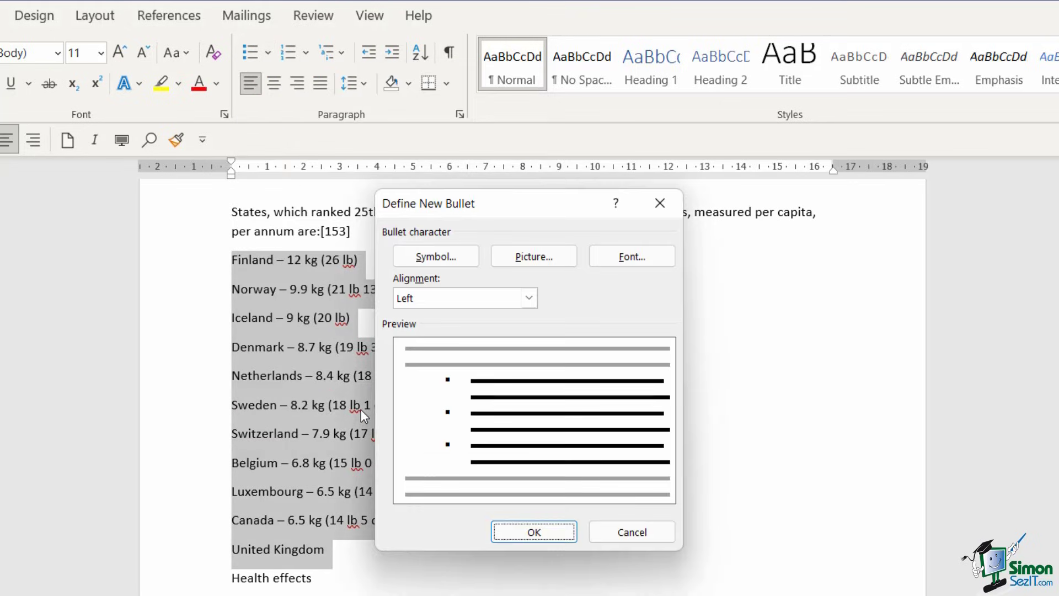
{"action": "left_click_drag", "start_coordinate": [668, 223], "coordinate": [753, 214]}
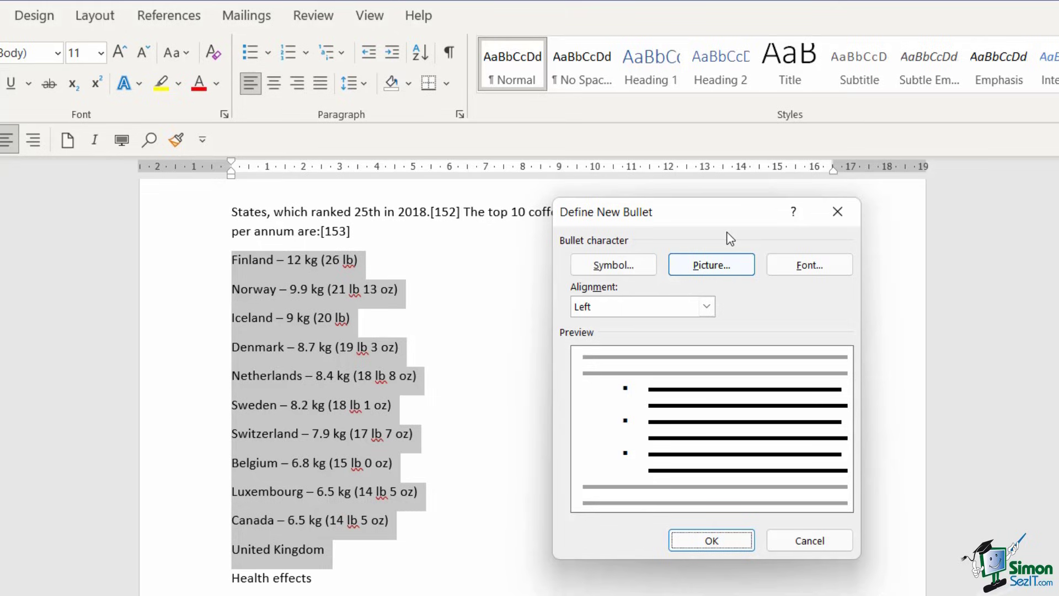
{"action": "left_click", "coordinate": [726, 267]}
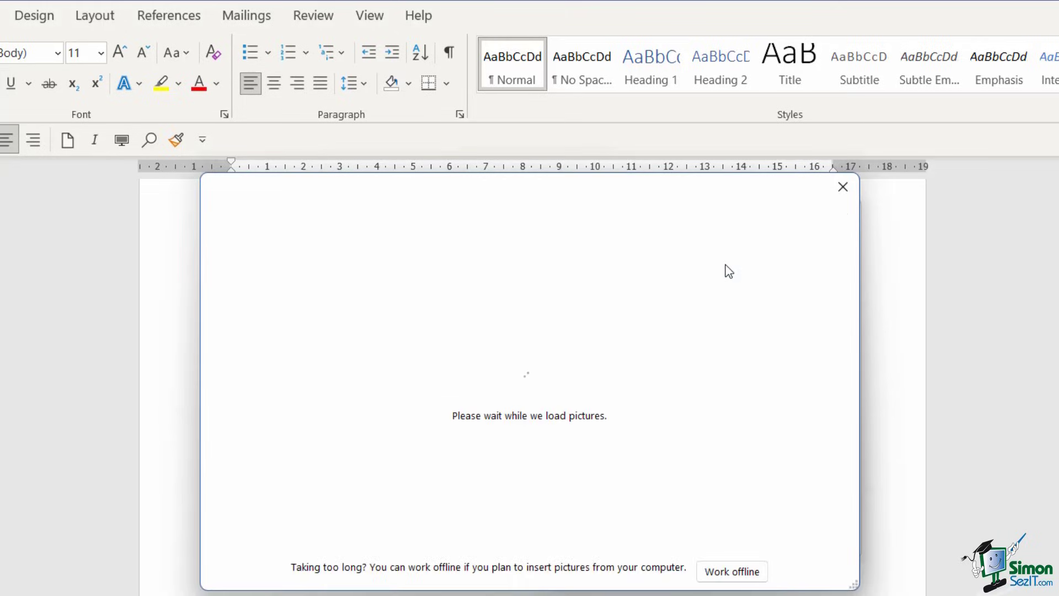
{"action": "left_click", "coordinate": [843, 188]}
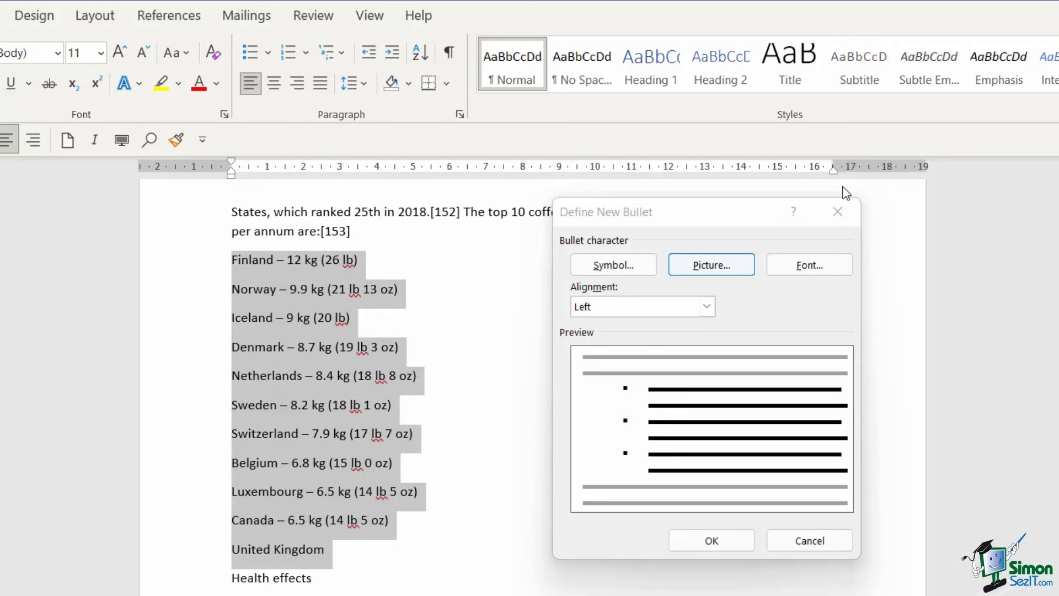
Choose the Wingdings five-pointed star (code 171) as the bullet and apply it
{"action": "left_click", "coordinate": [622, 269]}
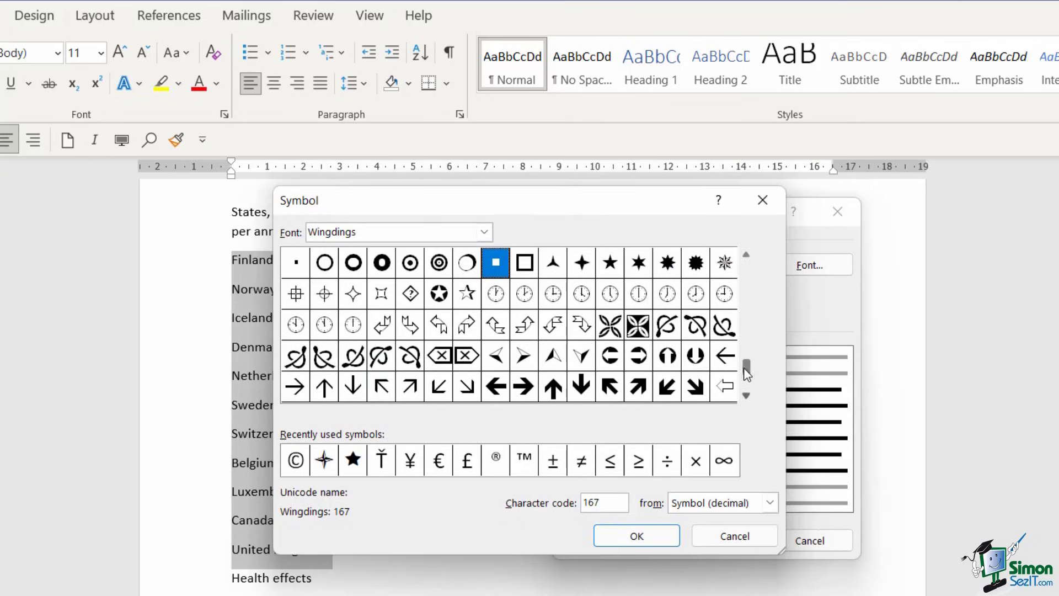
{"action": "left_click", "coordinate": [748, 394]}
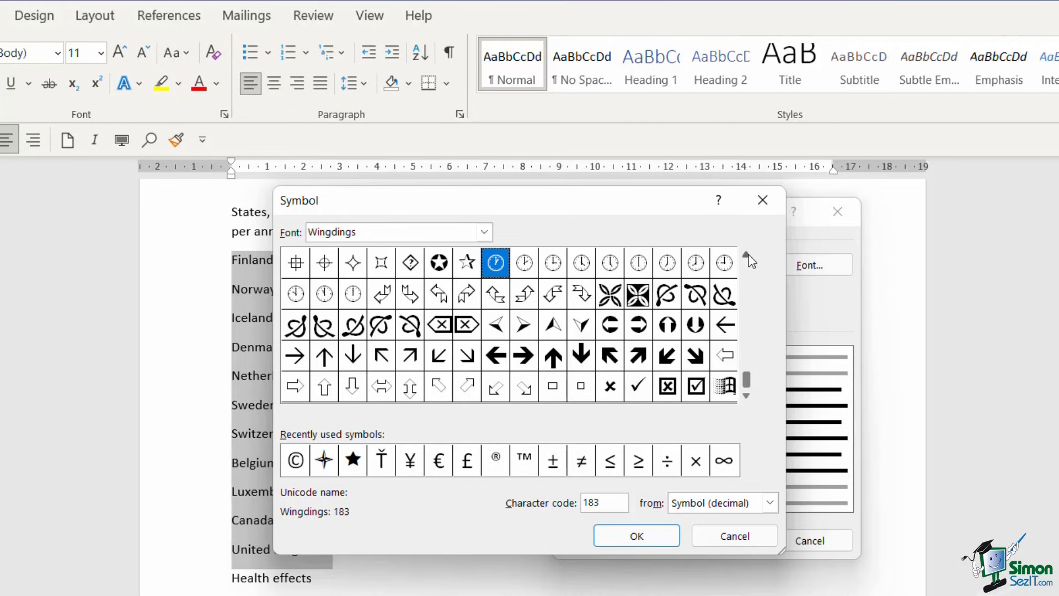
{"action": "left_click", "coordinate": [747, 255]}
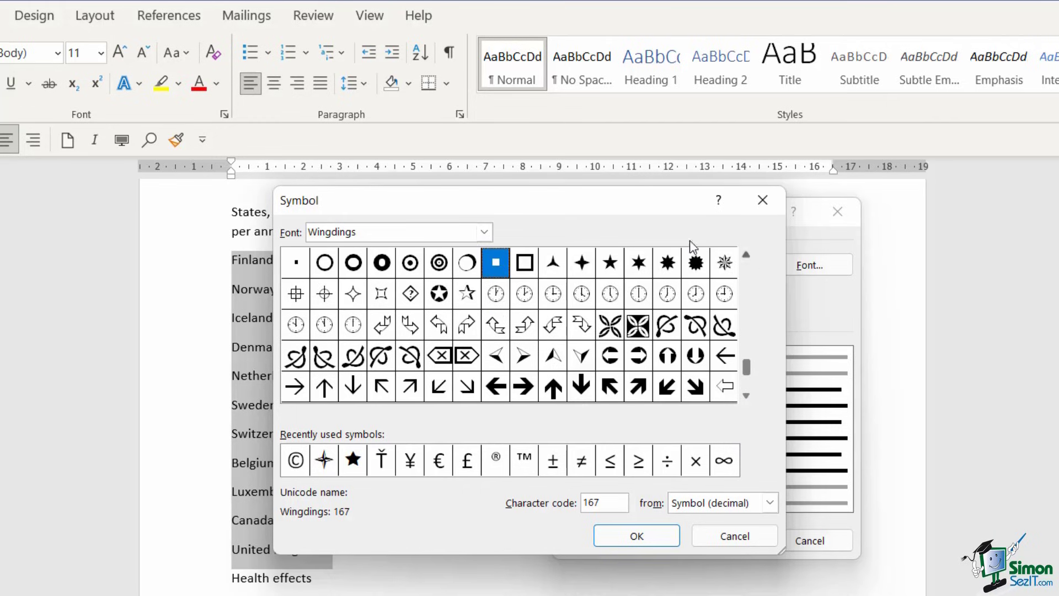
{"action": "left_click", "coordinate": [609, 267]}
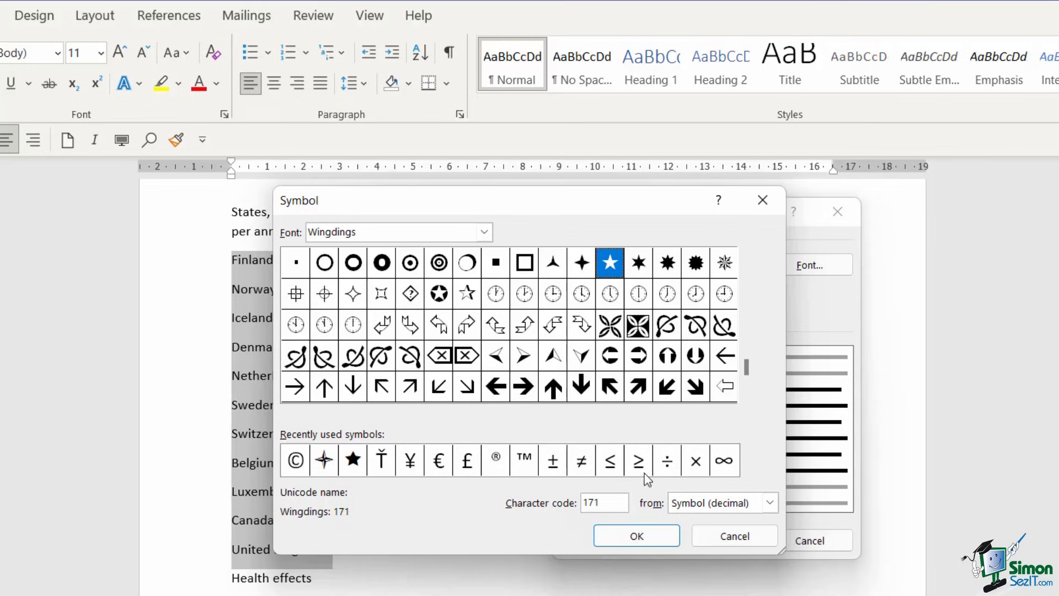
{"action": "left_click", "coordinate": [634, 531]}
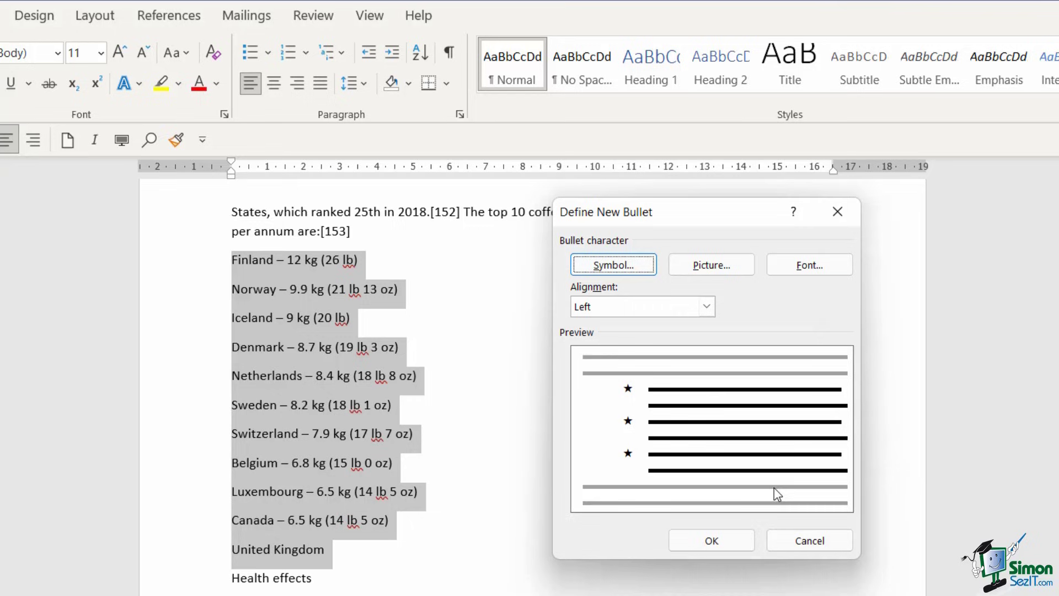
{"action": "left_click", "coordinate": [726, 541]}
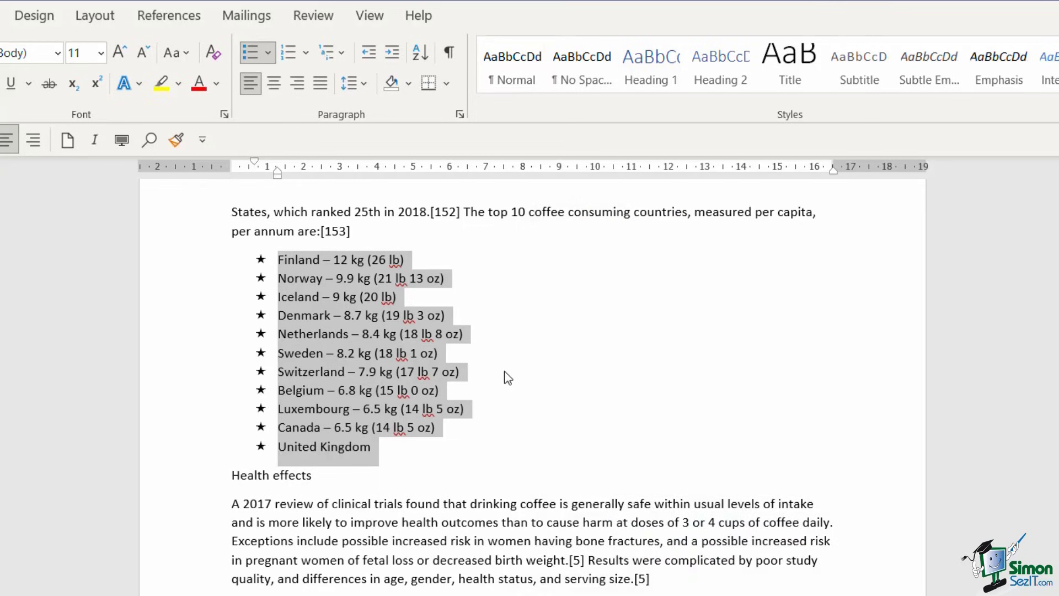
{"action": "left_click", "coordinate": [660, 368]}
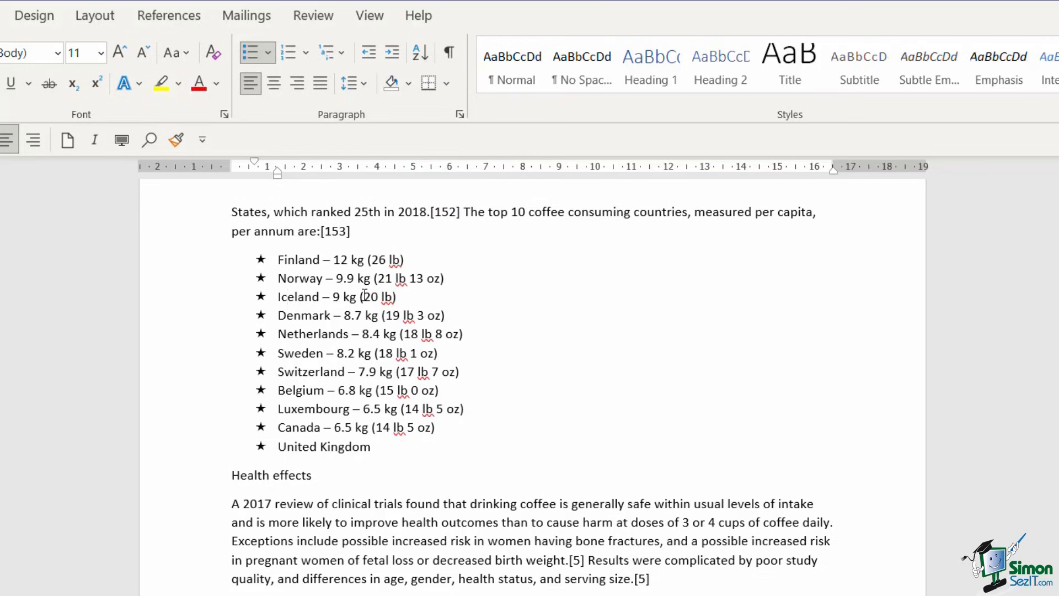
Select the country list and preview the 1. / 1.1. / 1.1.1. multilevel list style
{"action": "left_click_drag", "start_coordinate": [371, 448], "coordinate": [246, 260]}
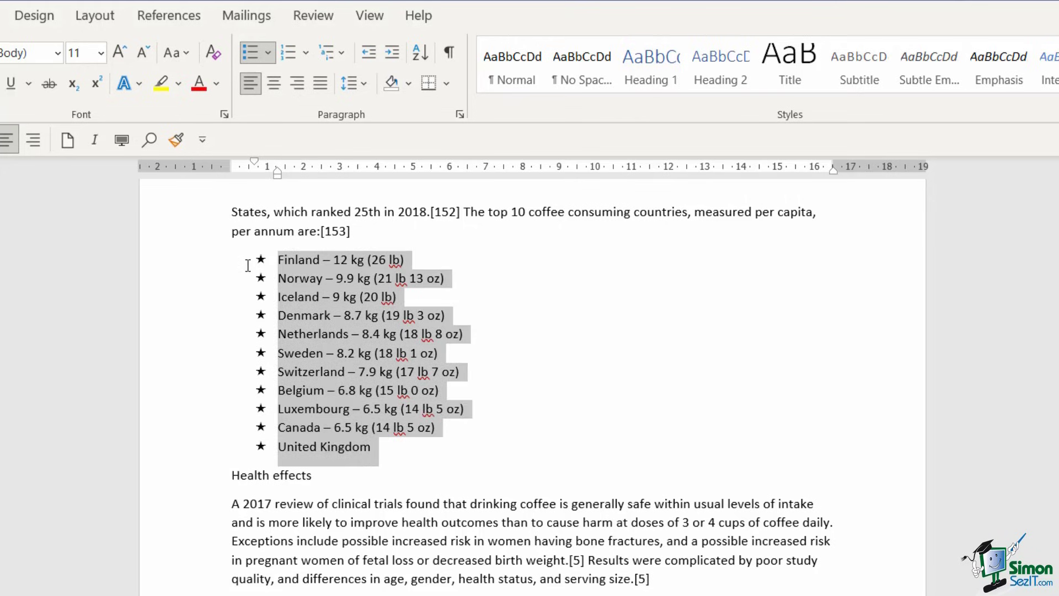
{"action": "left_click", "coordinate": [344, 55]}
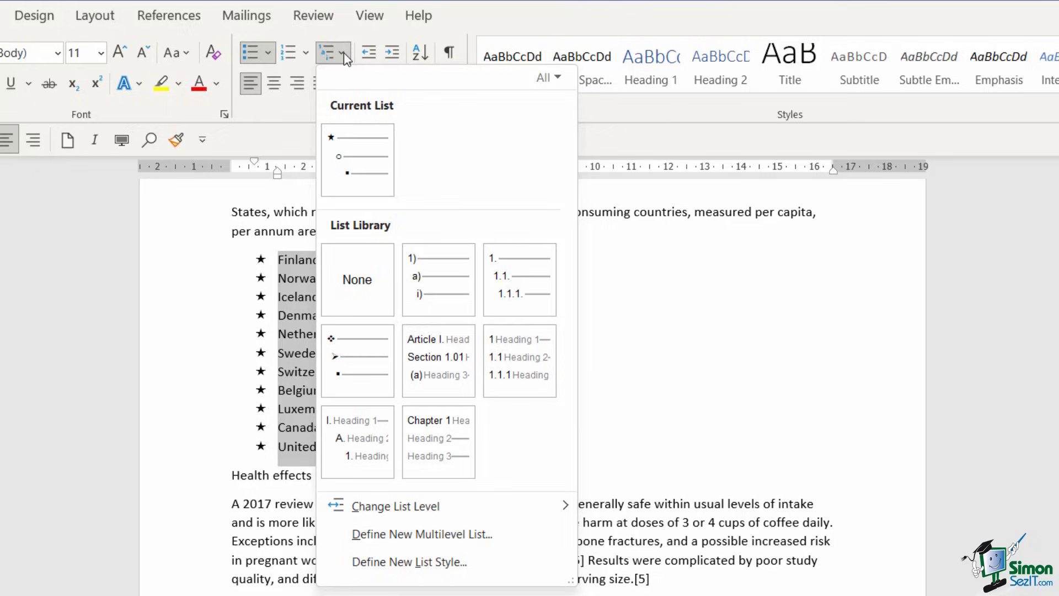
{"action": "mouse_move", "coordinate": [534, 293]}
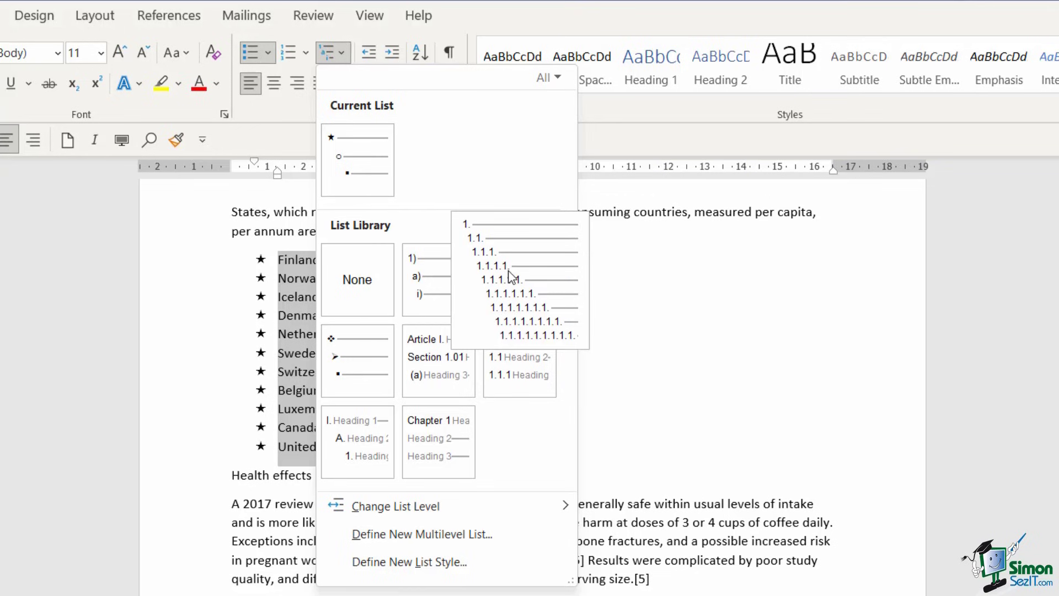
Apply 1. / 1.1. / 1.1.1. numbering, try sub-levels after Finland, then remove the empty item
{"action": "left_click", "coordinate": [510, 276]}
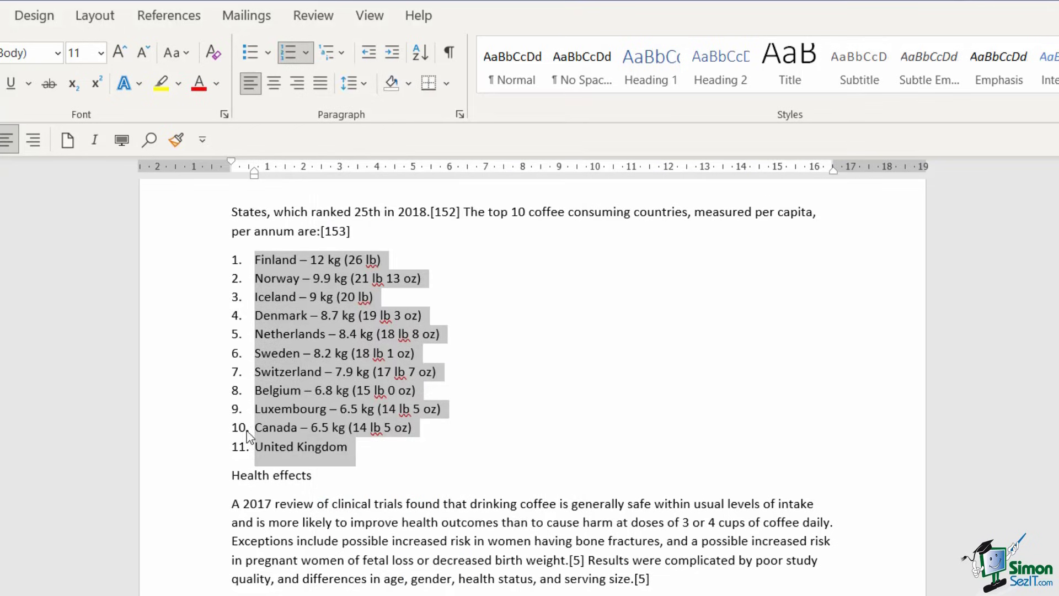
{"action": "left_click", "coordinate": [414, 262]}
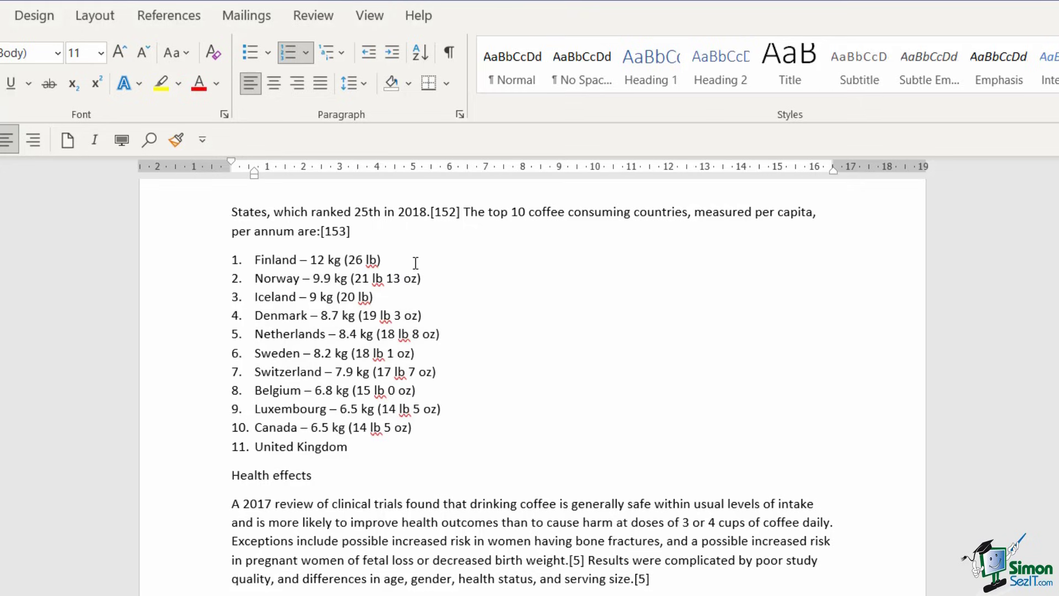
{"action": "key", "text": "Return"}
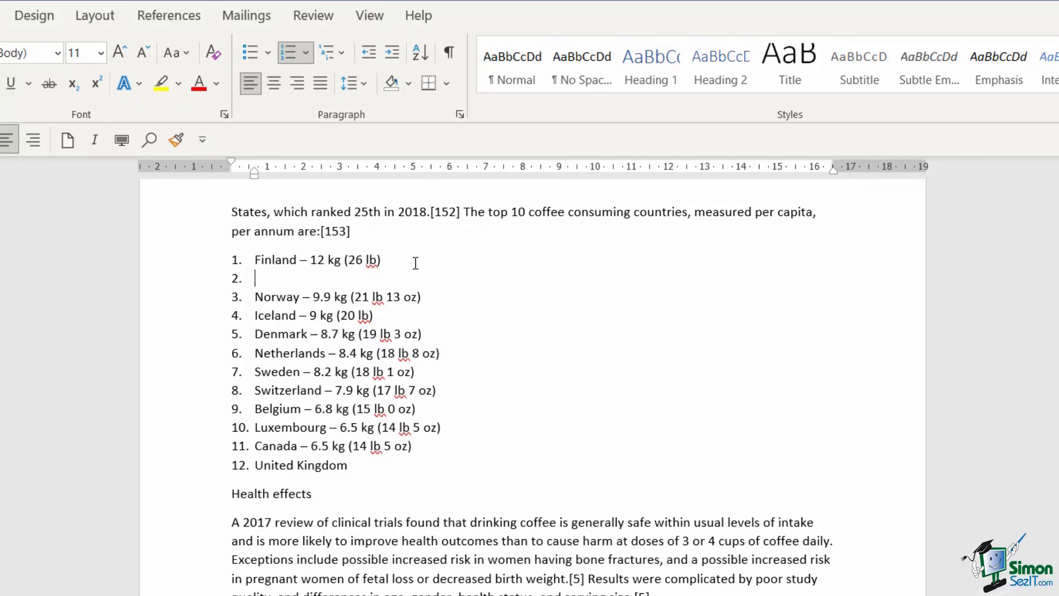
{"action": "key", "text": "Tab"}
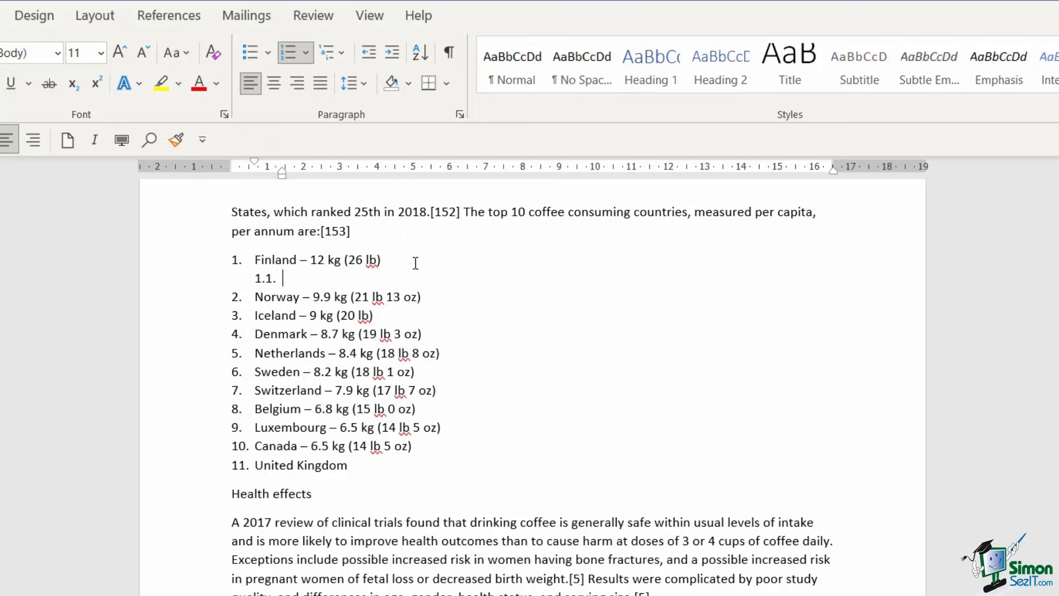
{"action": "key", "text": "Tab"}
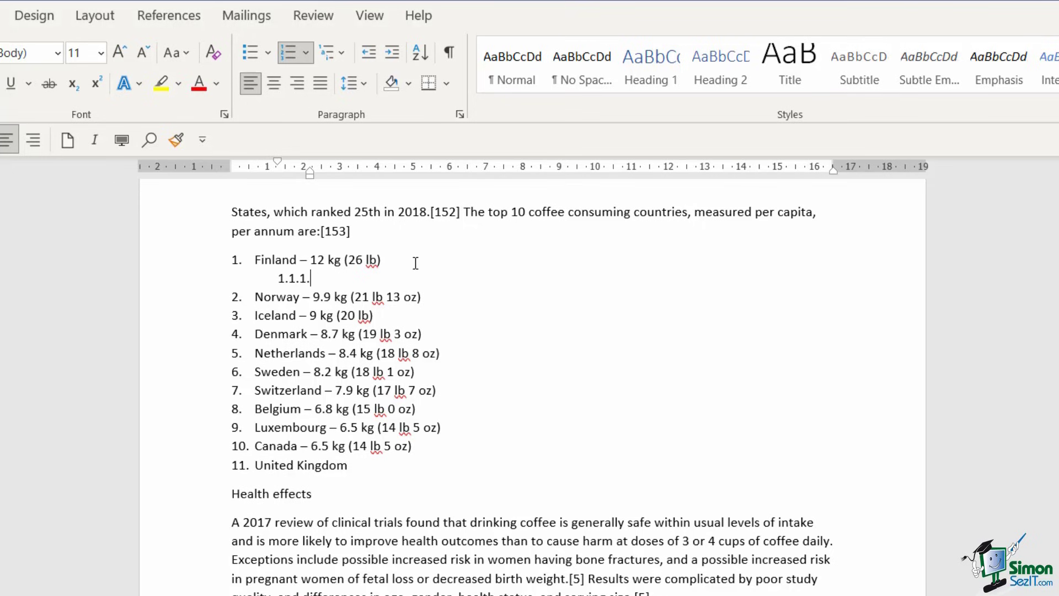
{"action": "key", "text": "shift+Tab"}
{"action": "key", "text": "shift+Tab"}
{"action": "key", "text": "BackSpace"}
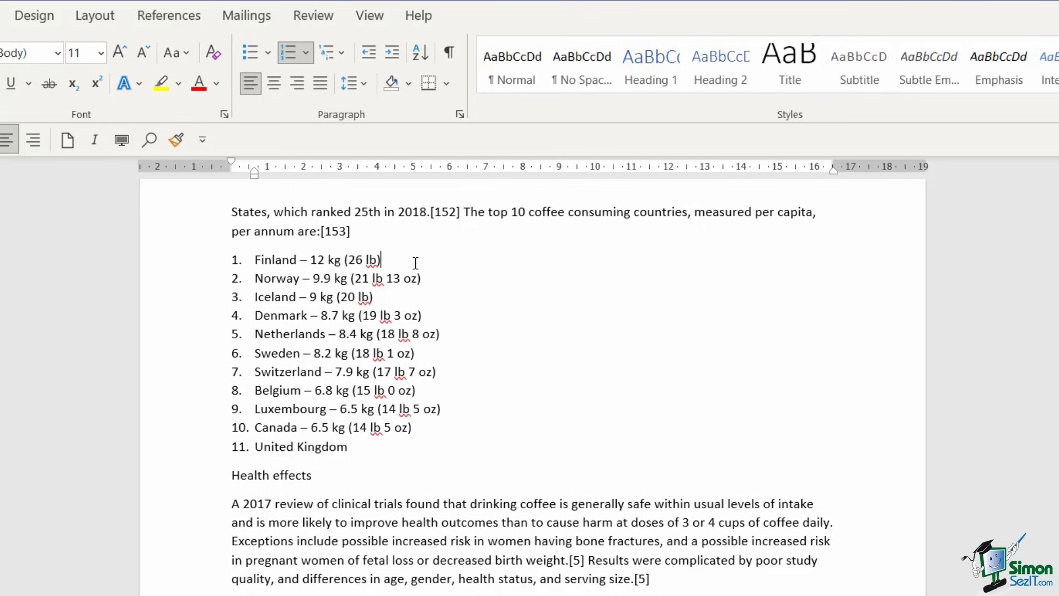